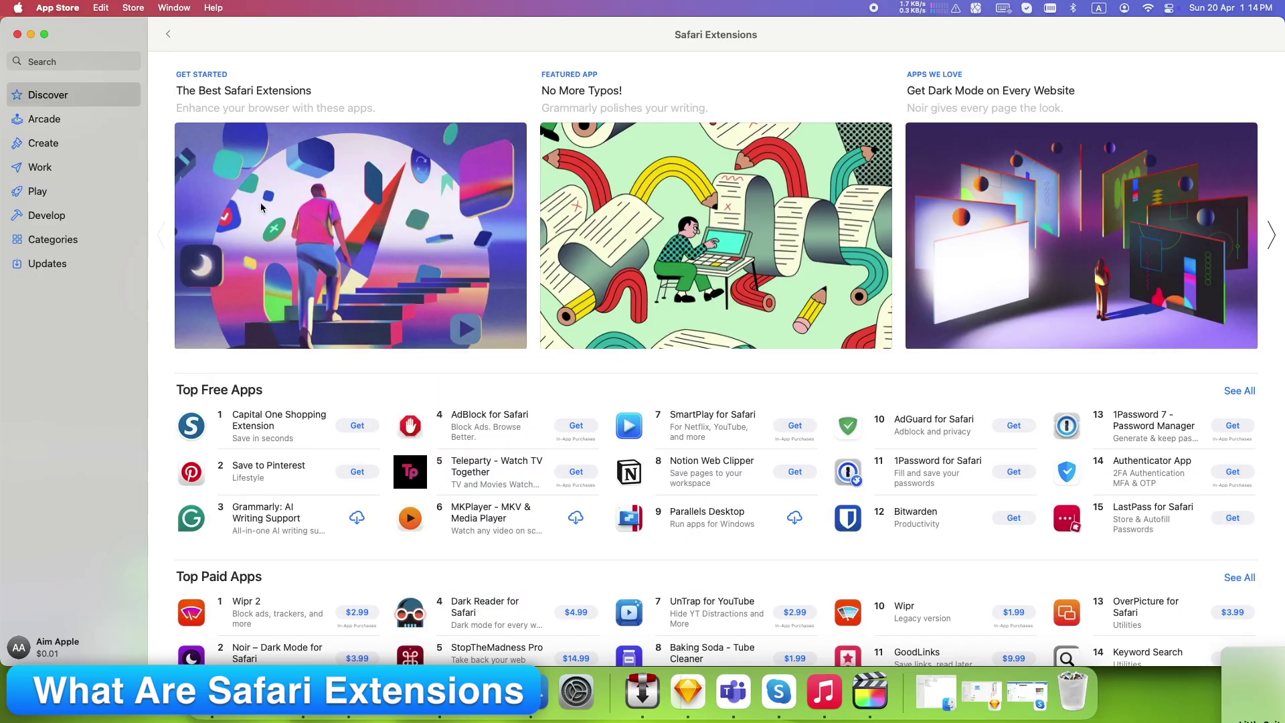
scroll(628, 375, "down", 6)
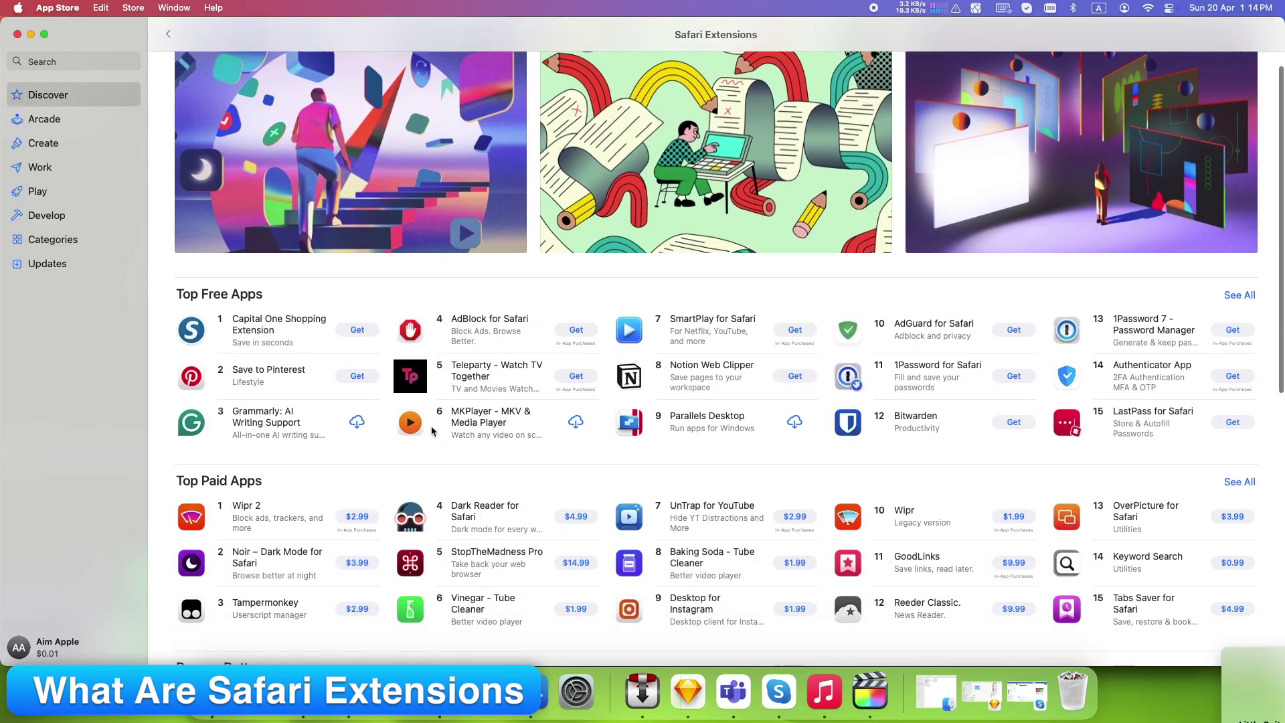
scroll(426, 426, "down", 10)
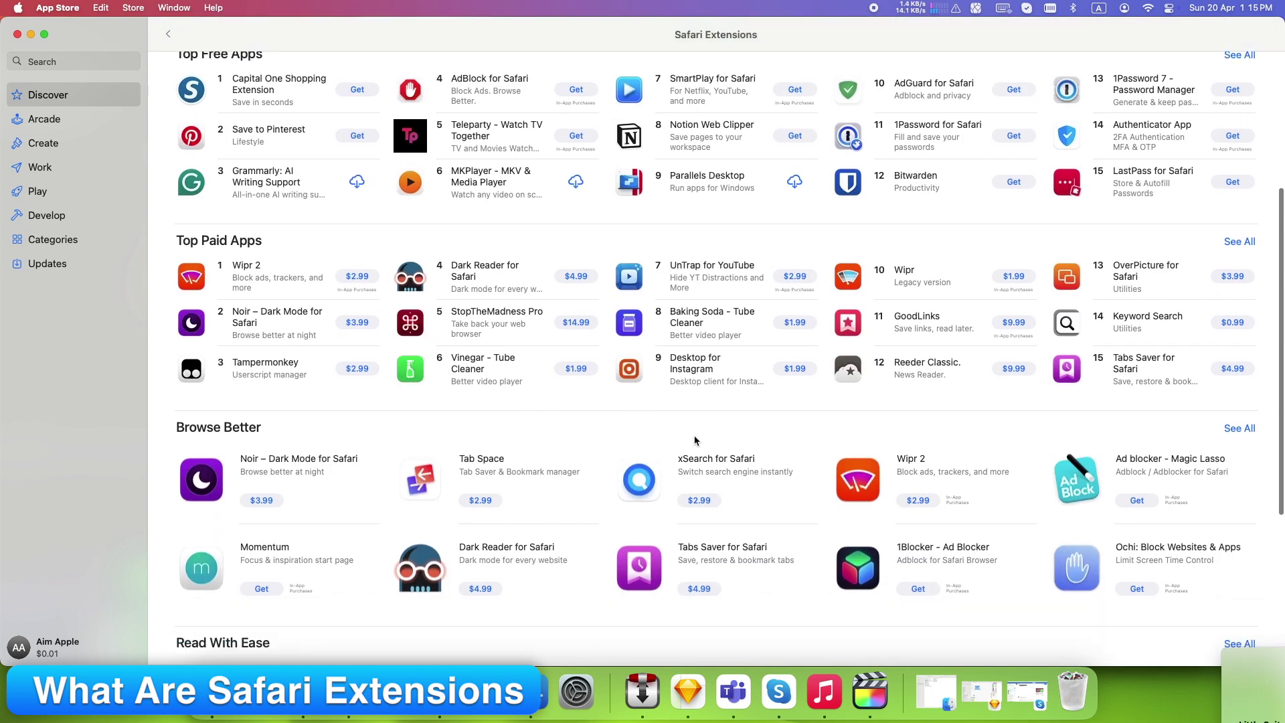
scroll(703, 440, "down", 3)
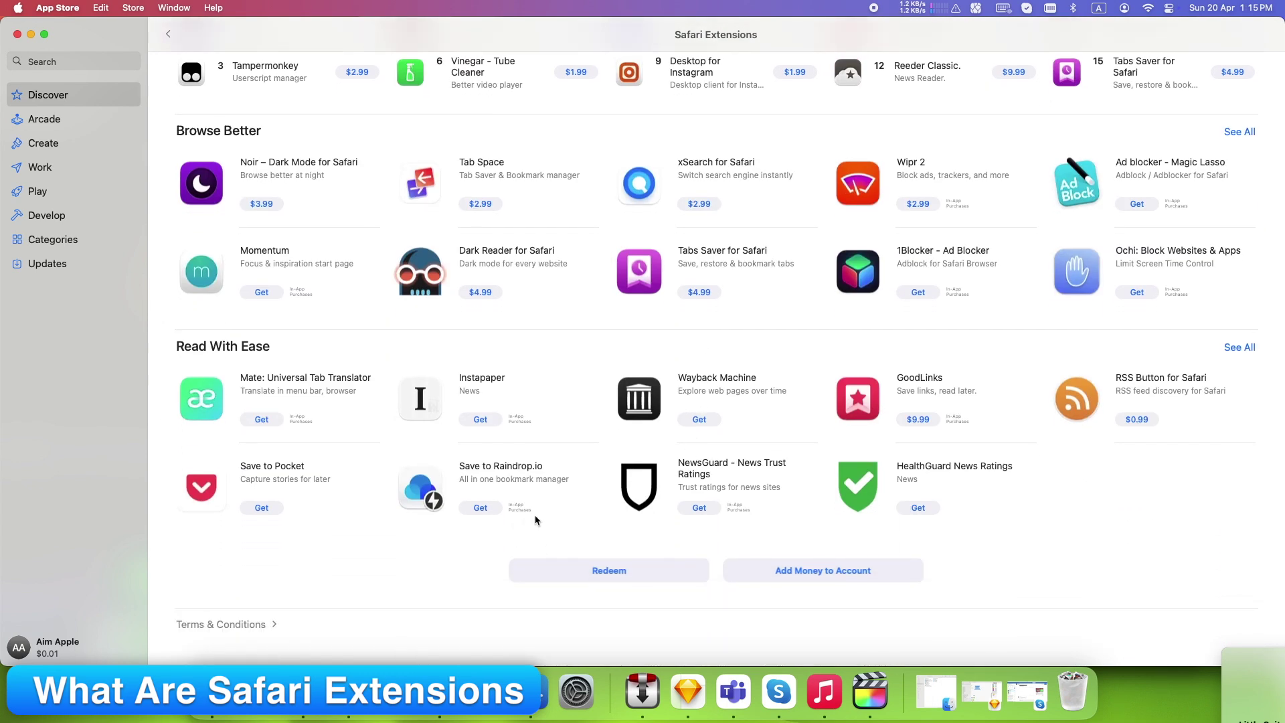
scroll(694, 462, "up", 5)
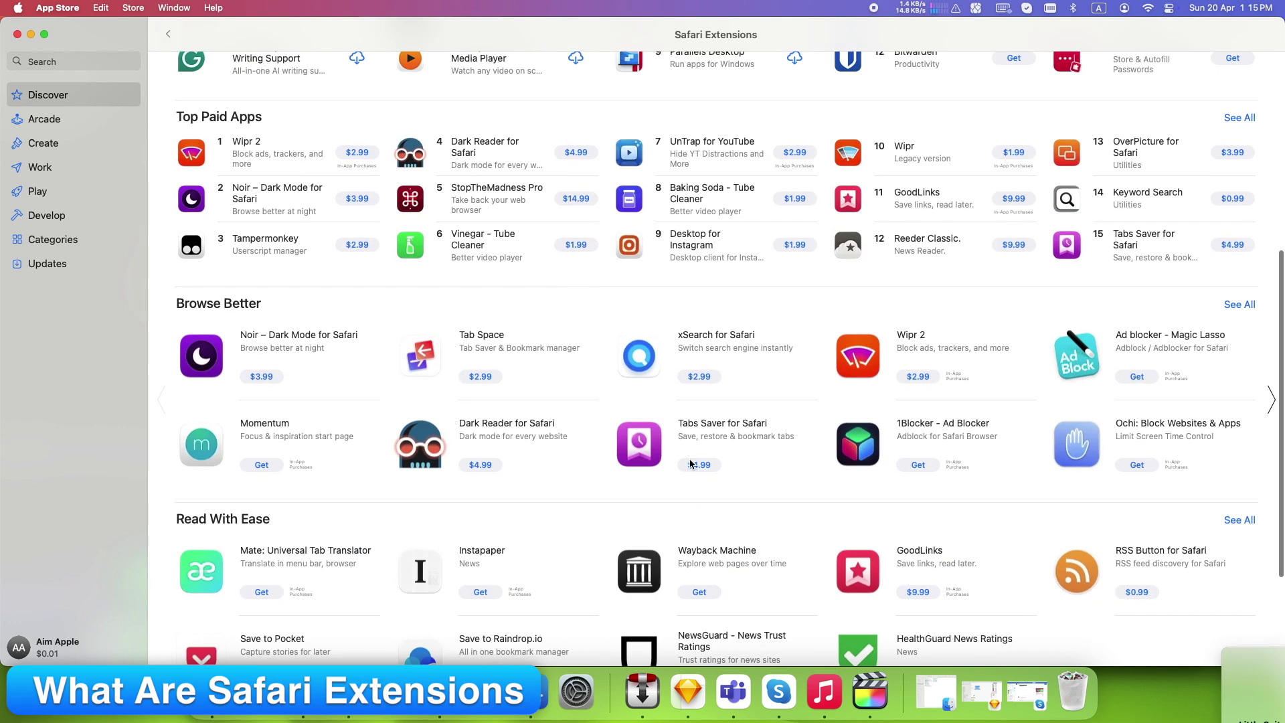
scroll(692, 464, "up", 4)
scroll(690, 463, "up", 2)
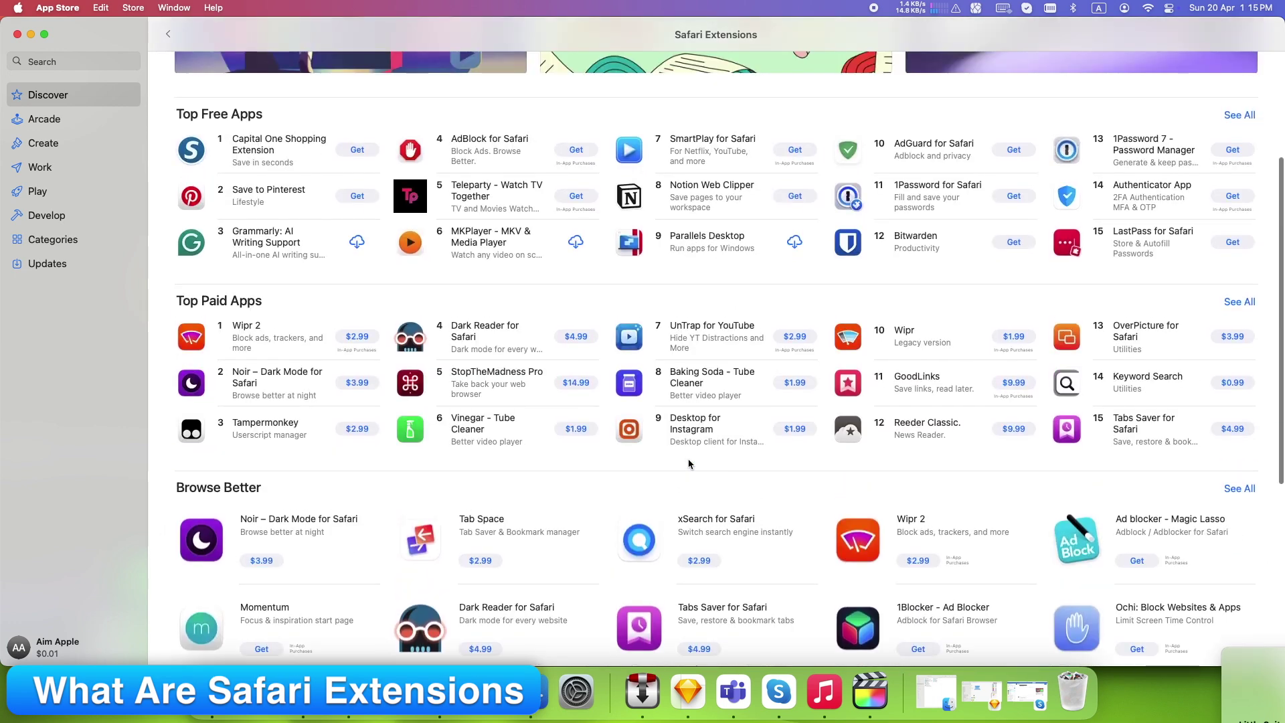
scroll(687, 465, "up", 5)
scroll(687, 466, "up", 3)
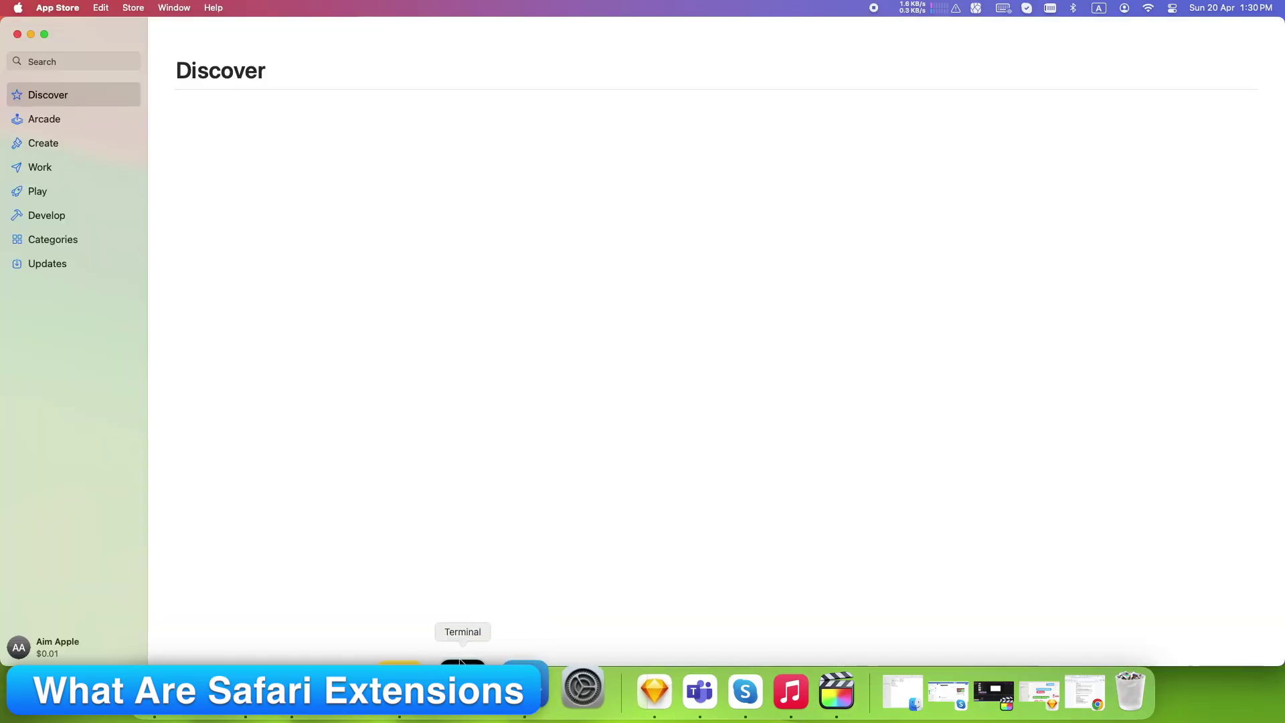
Scroll down through the App Store's Discover page.
scroll(467, 403, "down", 6)
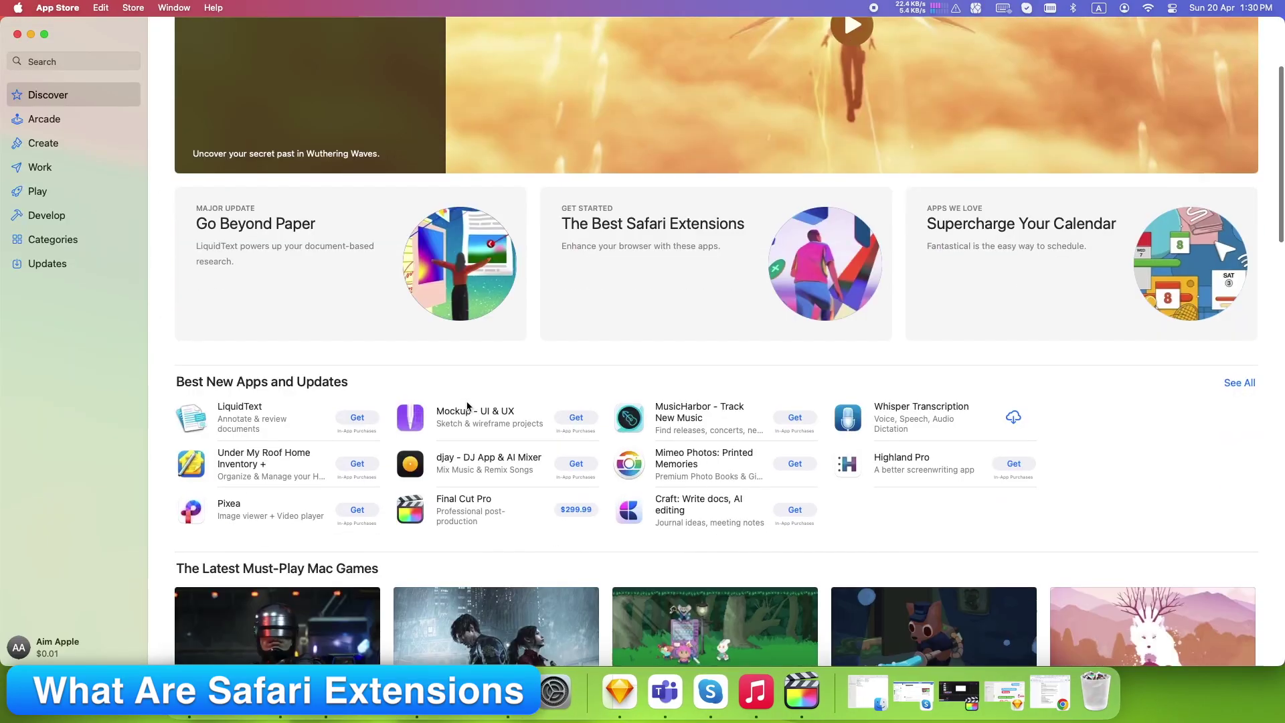
scroll(467, 402, "down", 10)
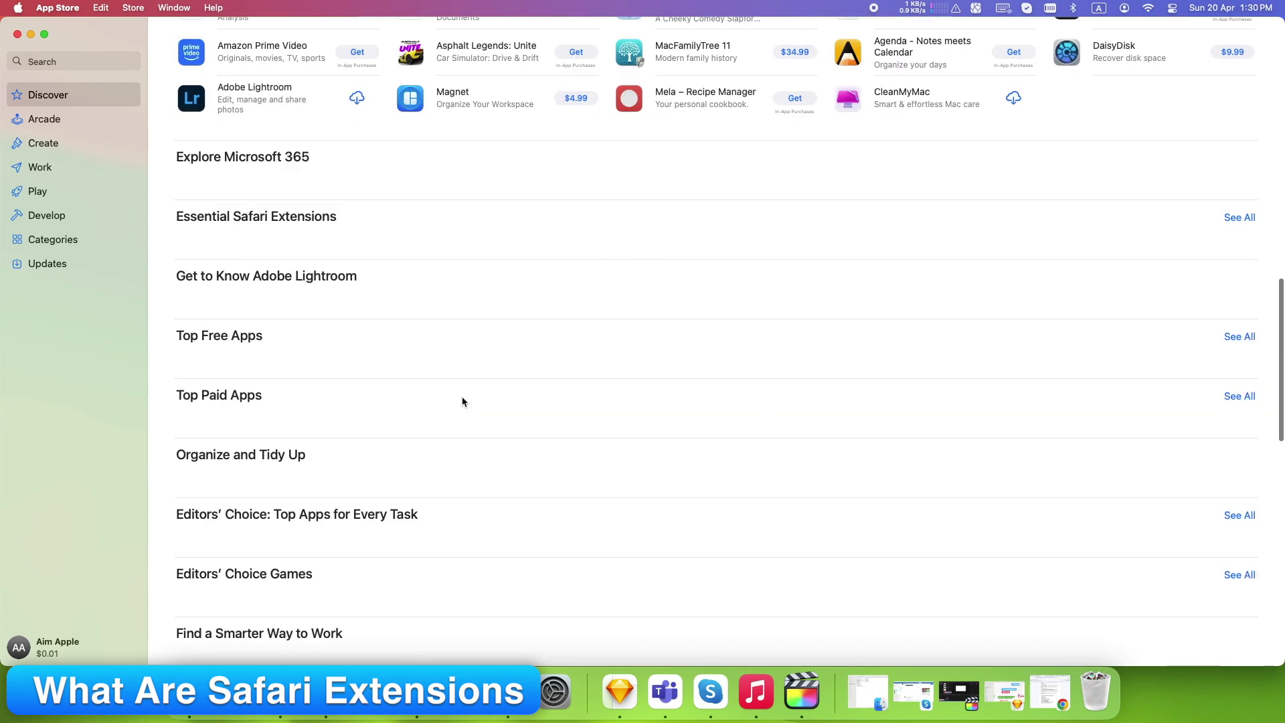
scroll(462, 402, "down", 7)
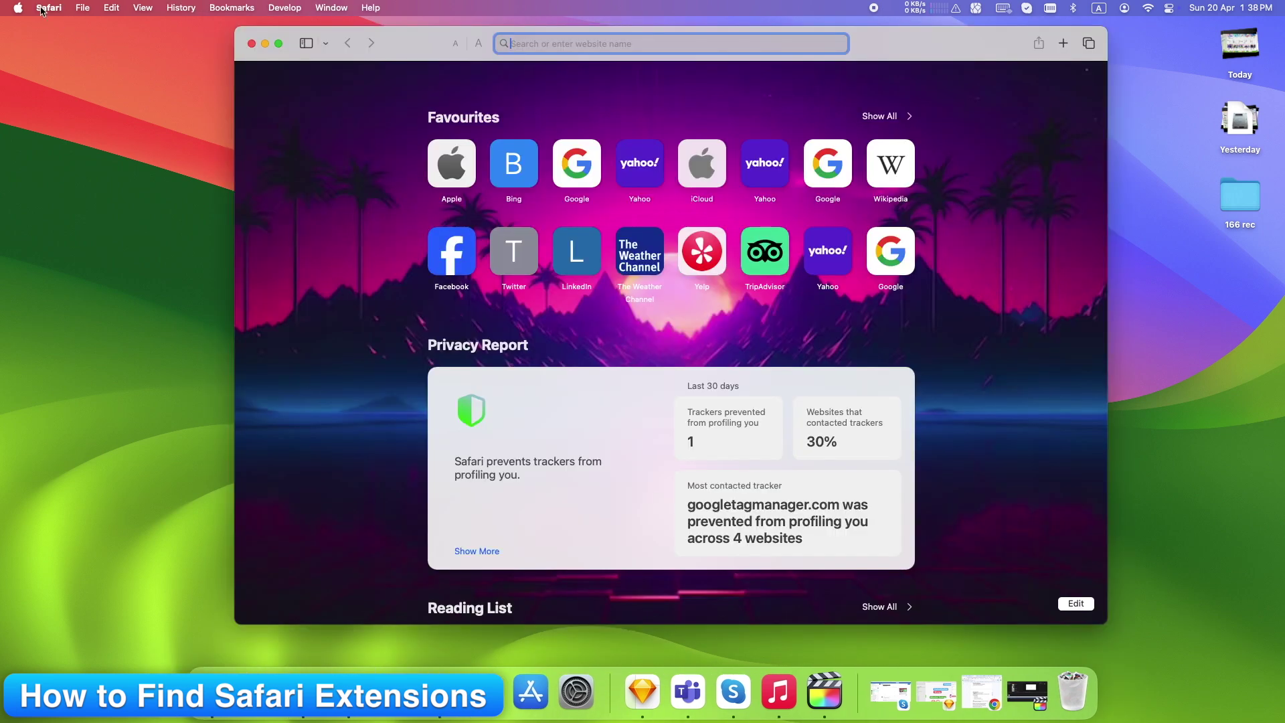
Check Safari's empty Extensions settings and go to More Extensions in the App Store.
left_click(43, 11)
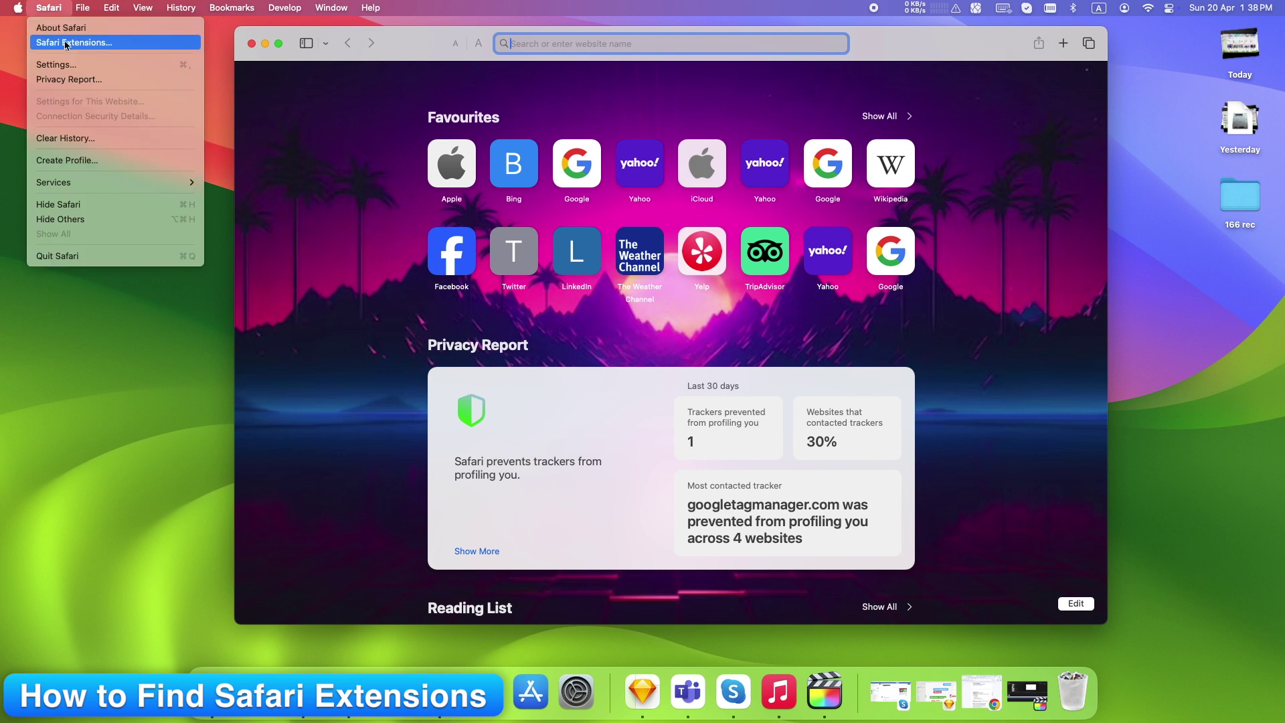
left_click(118, 67)
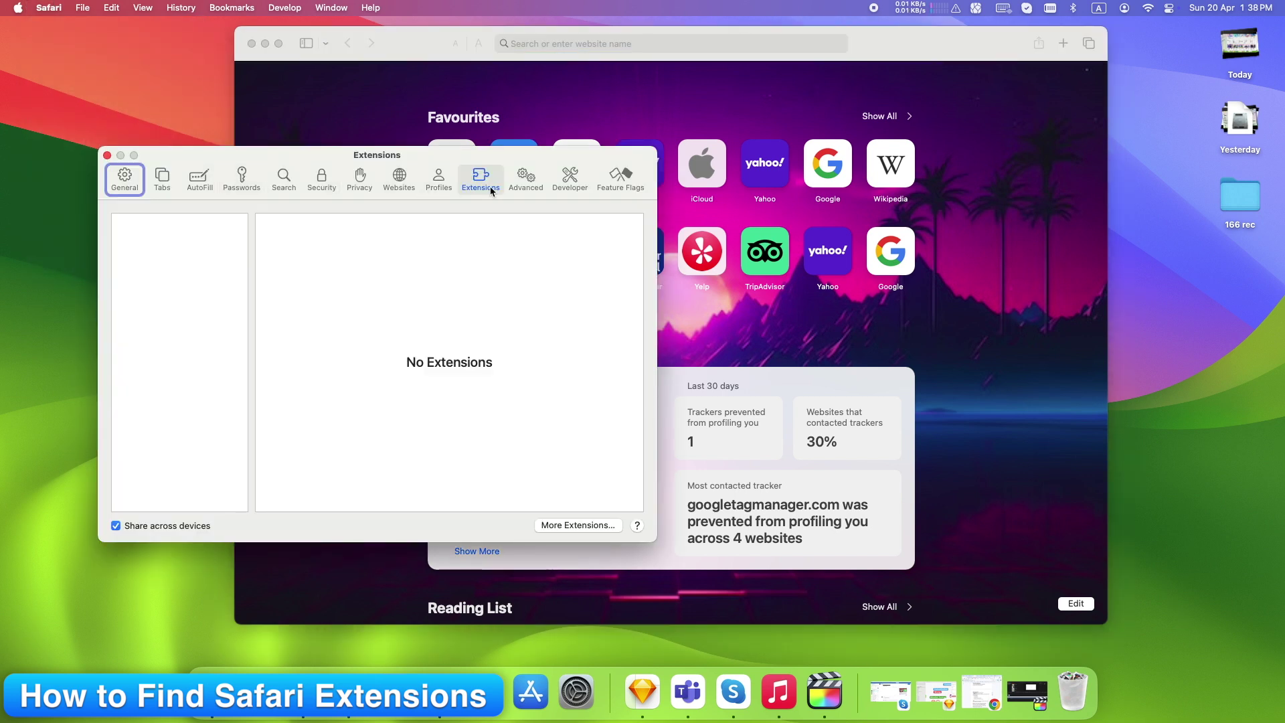
left_click(554, 526)
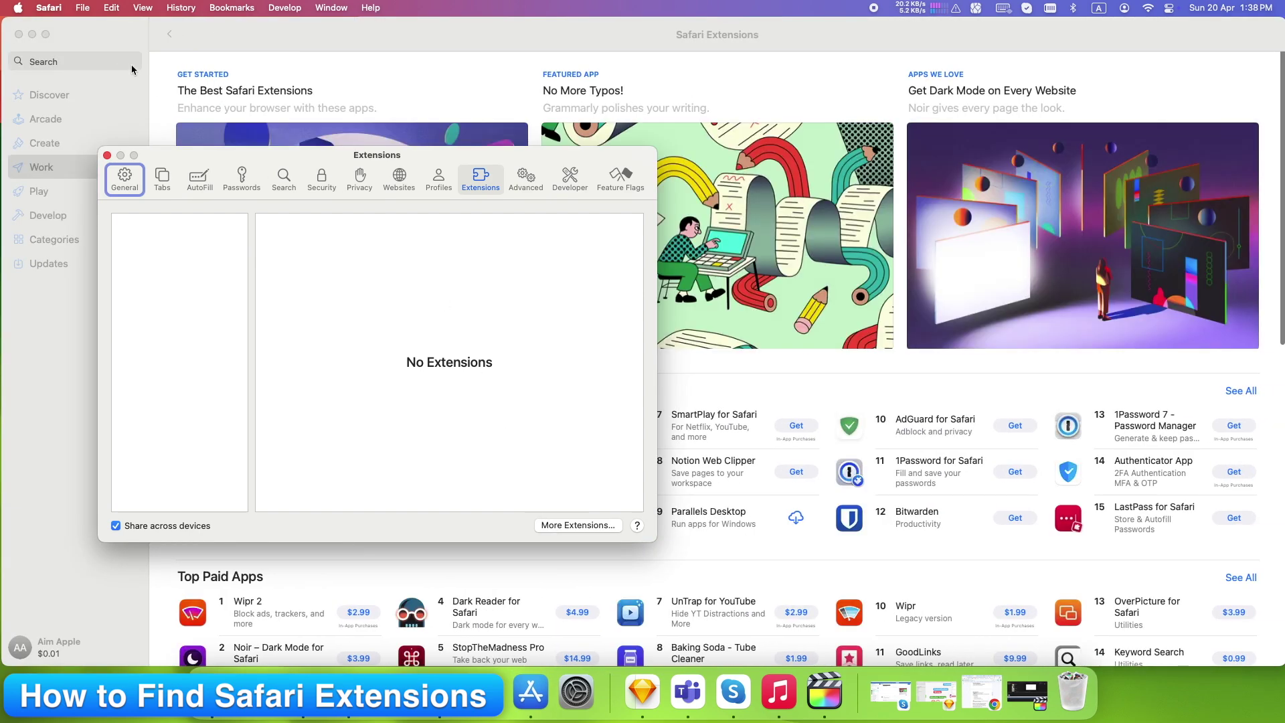
left_click(131, 67)
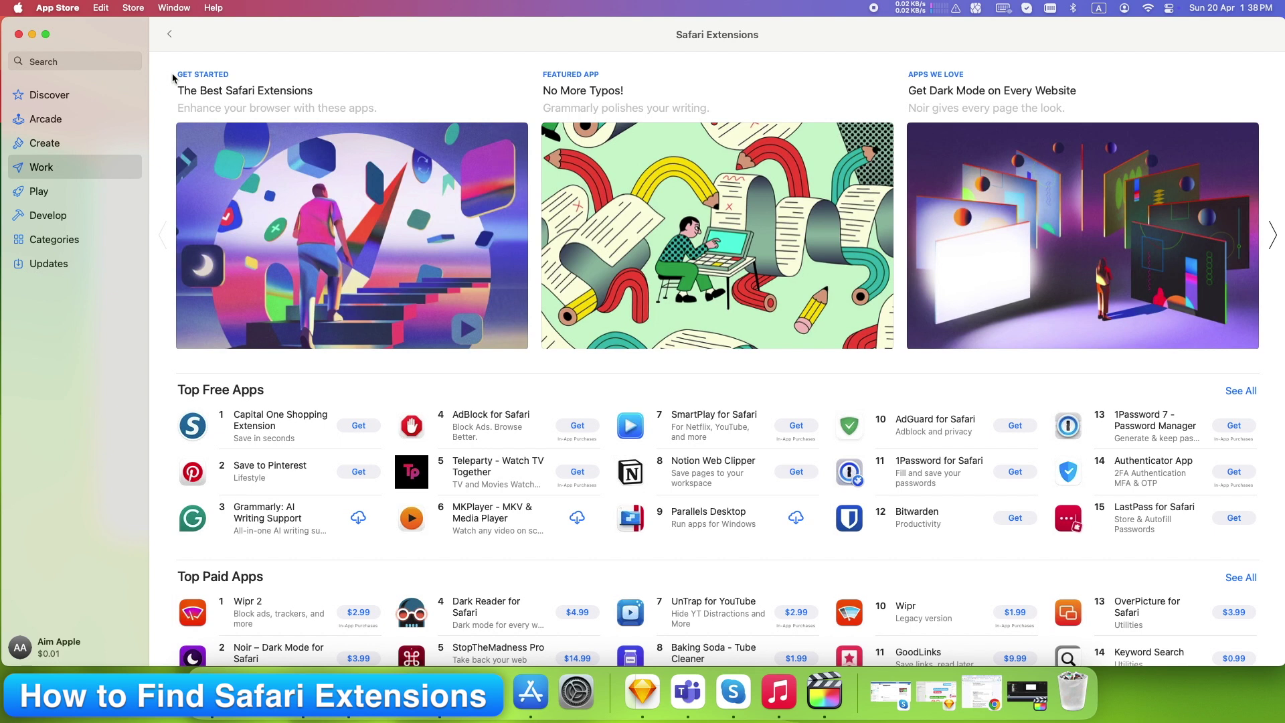
left_click(122, 64)
scroll(358, 304, "down", 1)
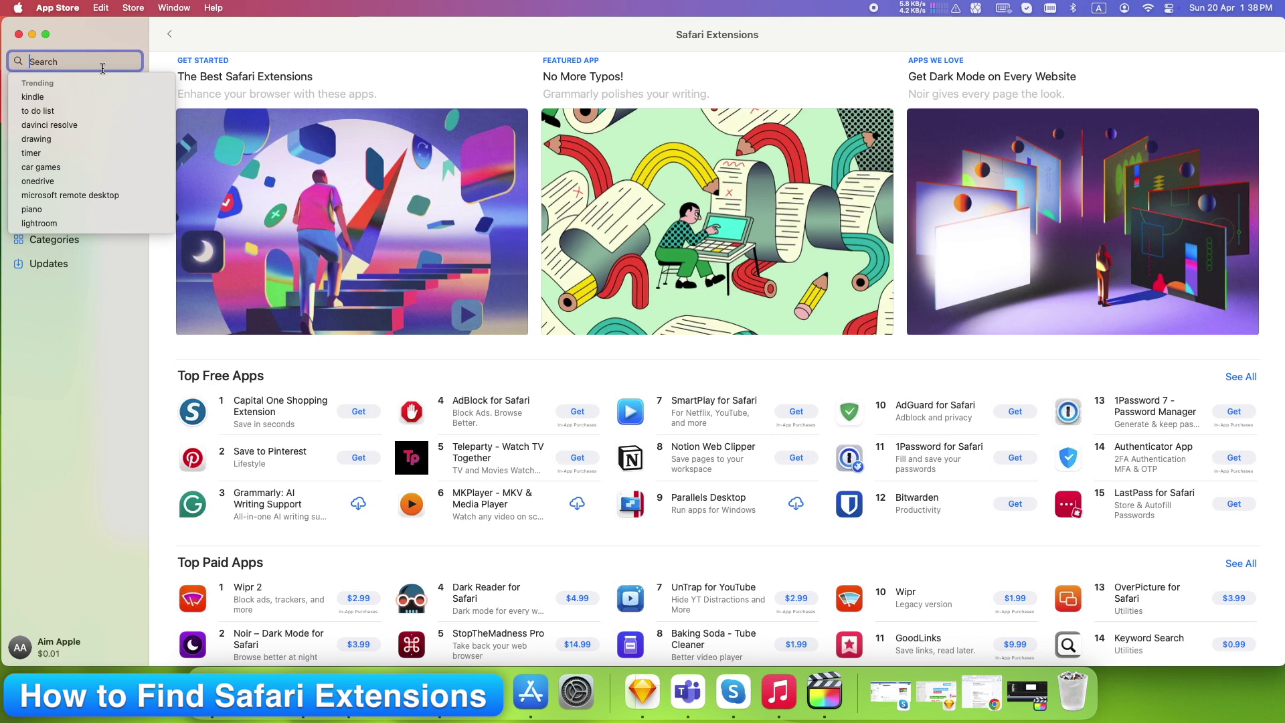
type("1Blocker\"")
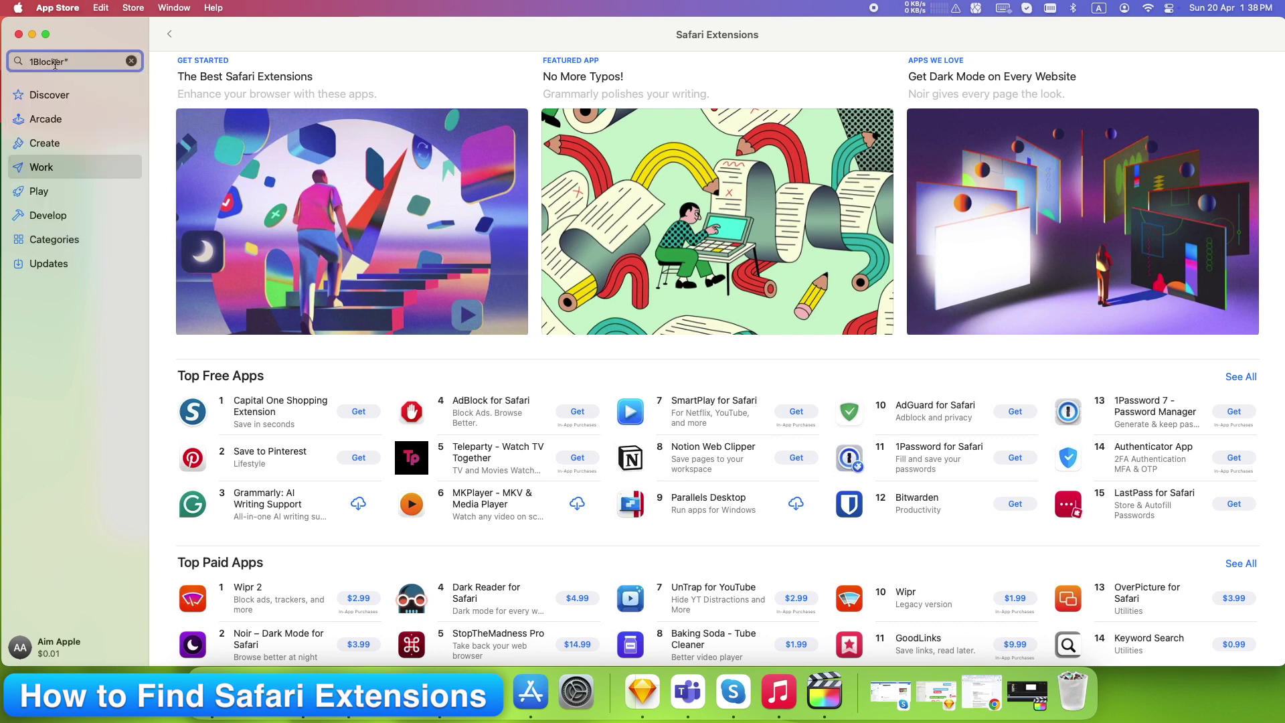
key("Return")
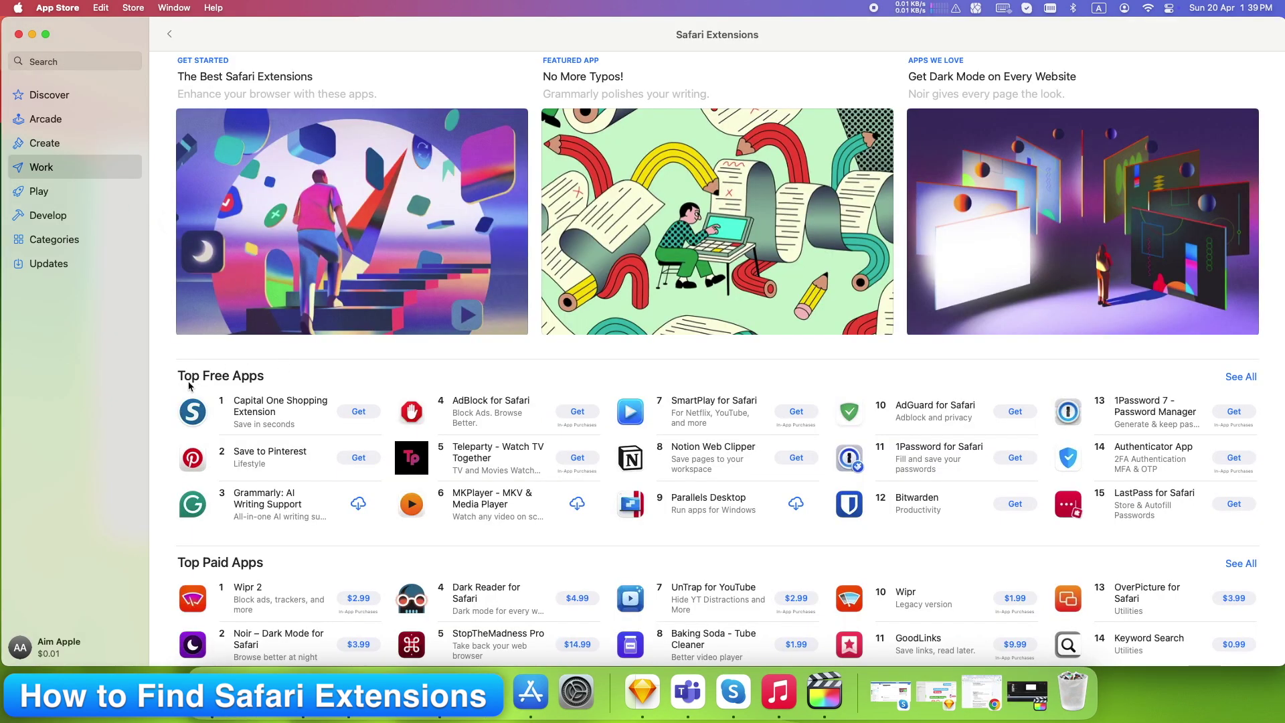
scroll(267, 388, "down", 5)
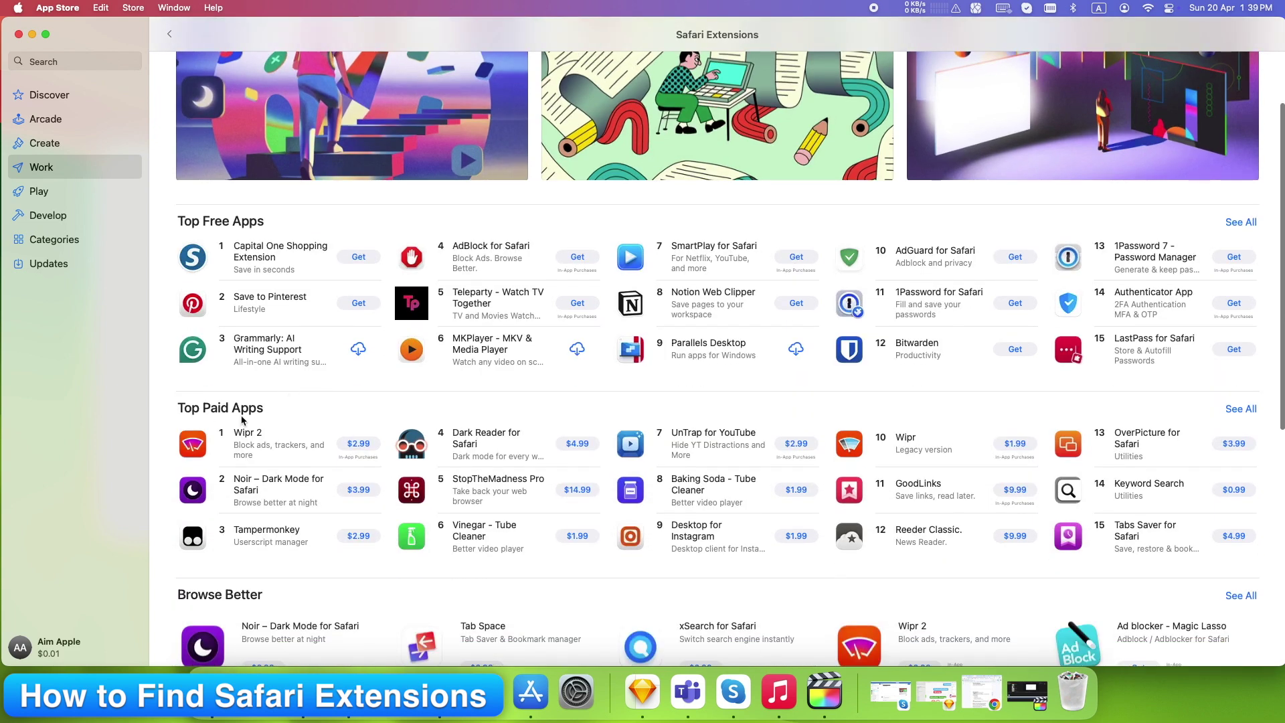
scroll(268, 424, "down", 5)
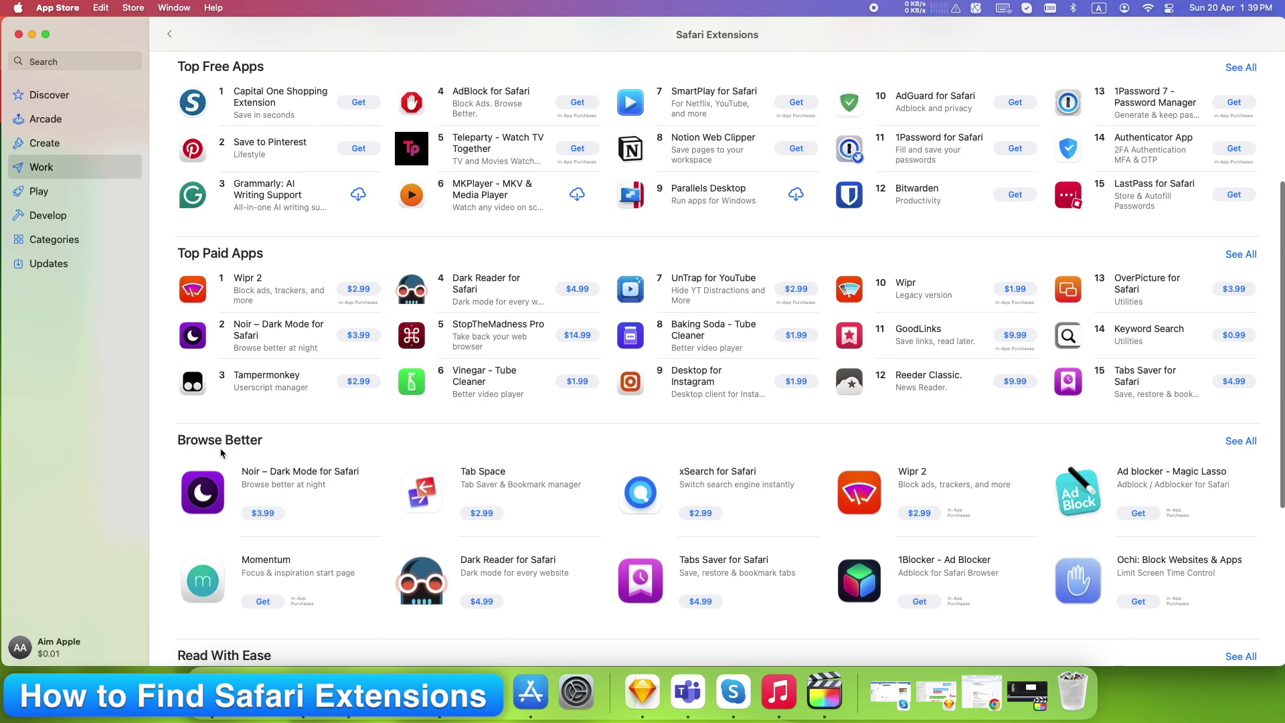
scroll(254, 450, "down", 8)
scroll(284, 451, "down", 2)
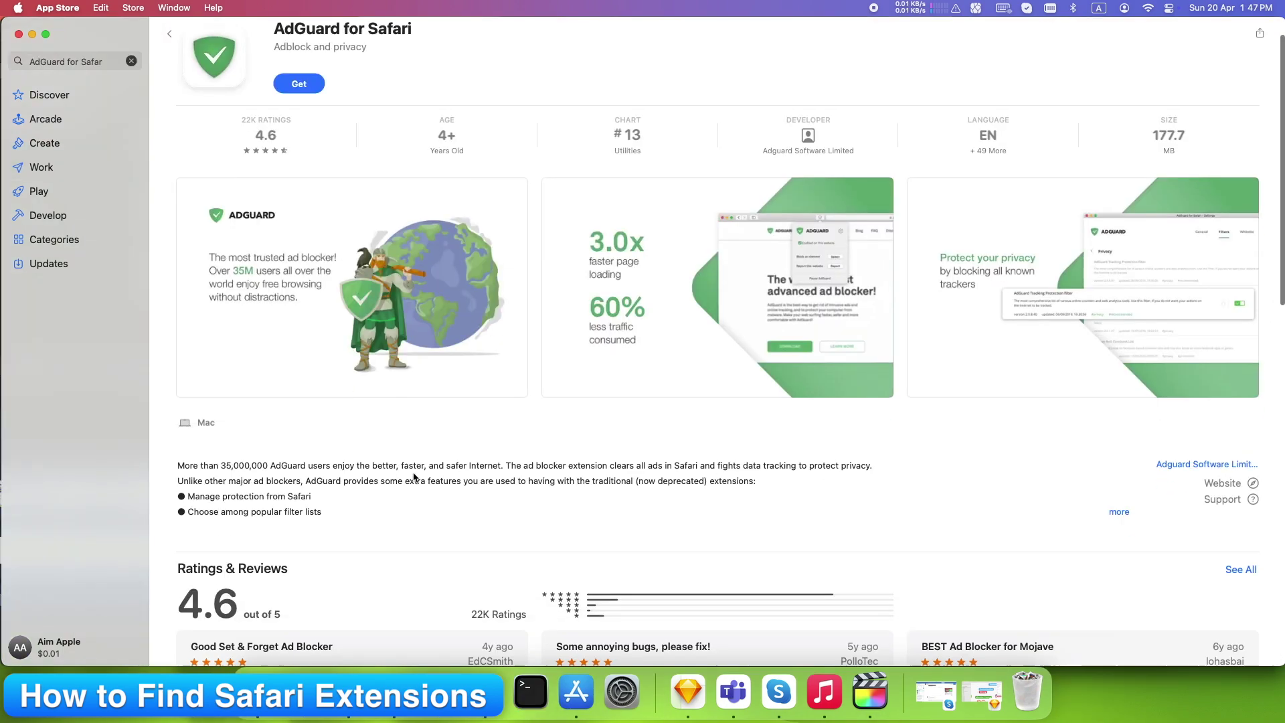
Get and install AdGuard for Safari from its App Store page.
scroll(326, 464, "down", 10)
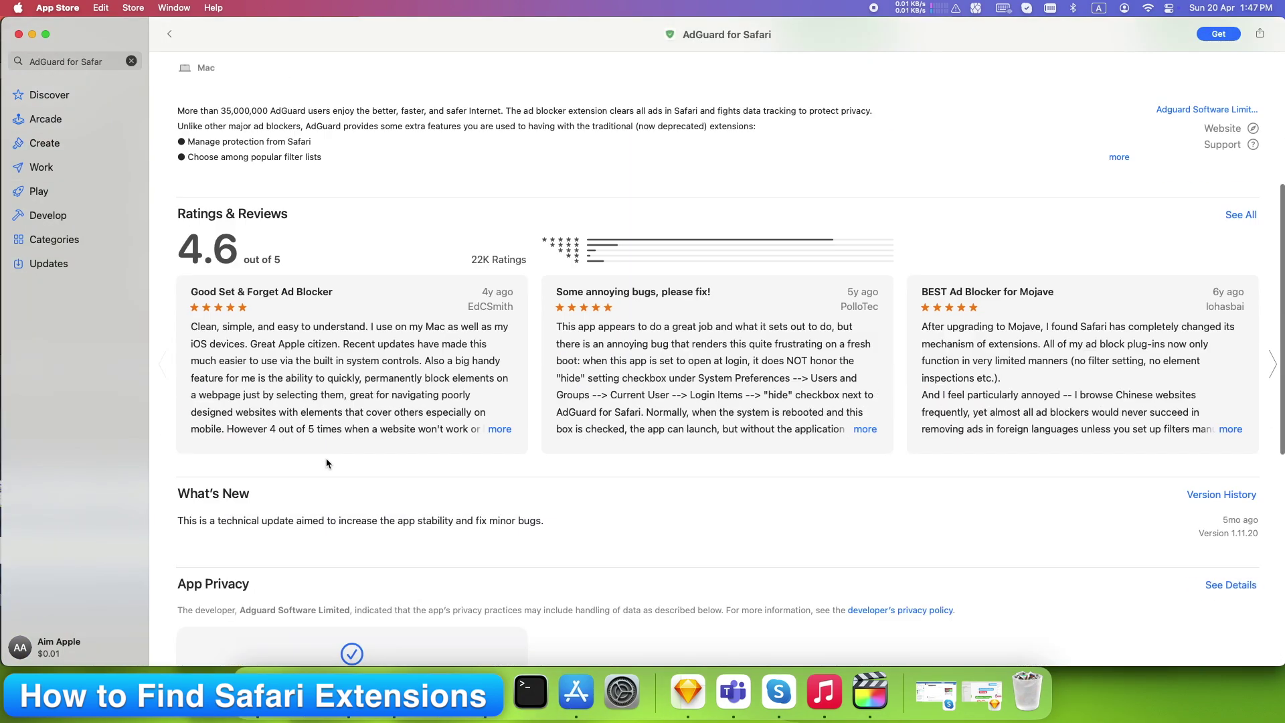
scroll(327, 463, "down", 1)
scroll(402, 509, "up", 8)
left_click(303, 130)
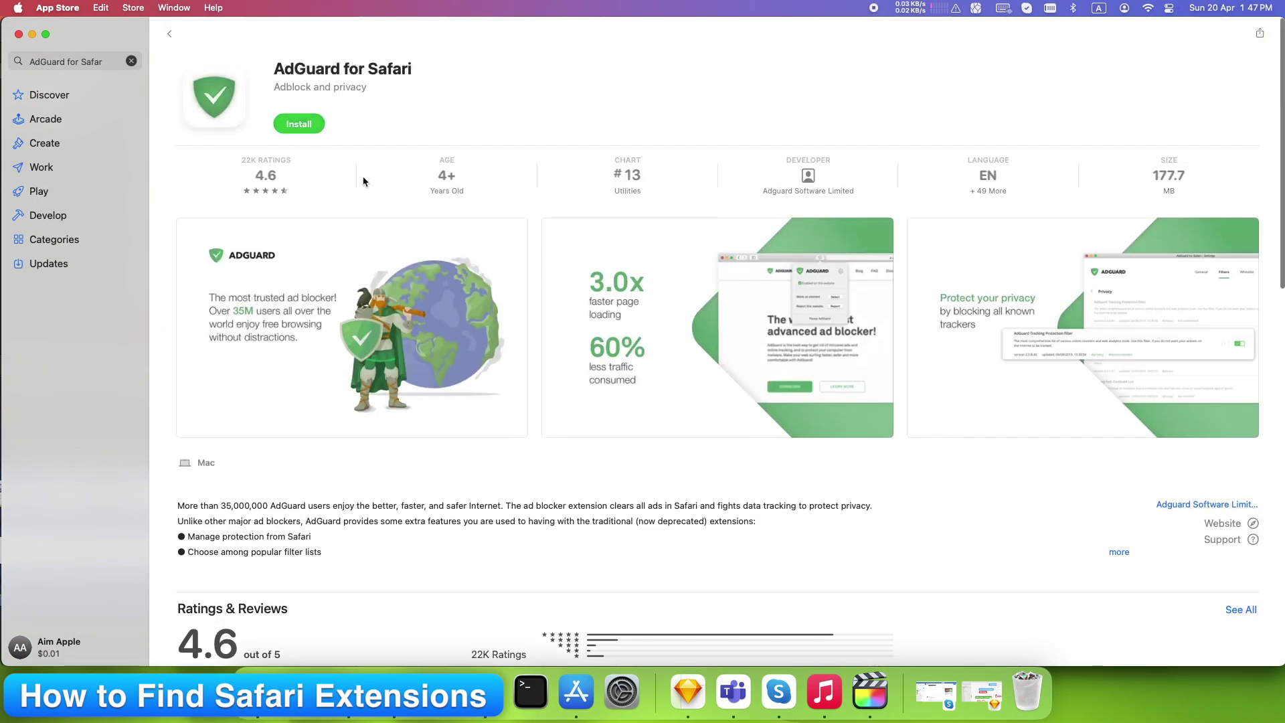
left_click(308, 126)
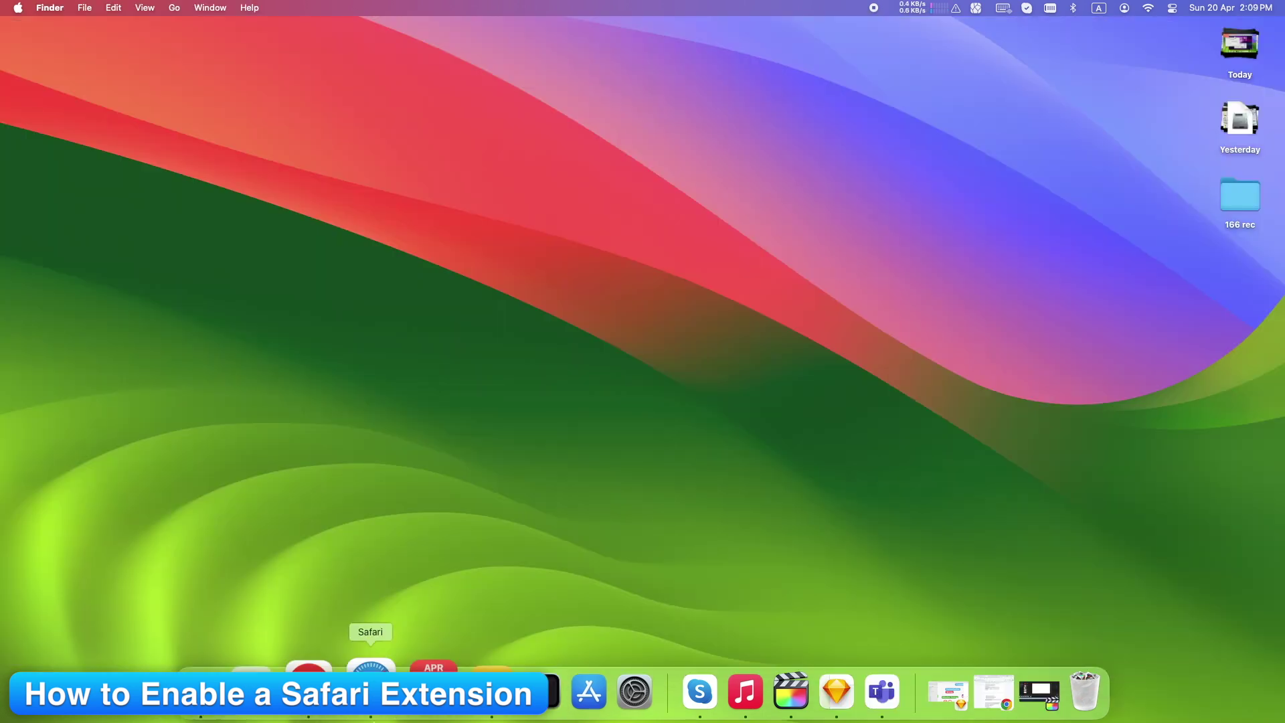
Launch Safari and enable AdGuard for Safari in the Extensions settings.
left_click(368, 678)
left_click(48, 7)
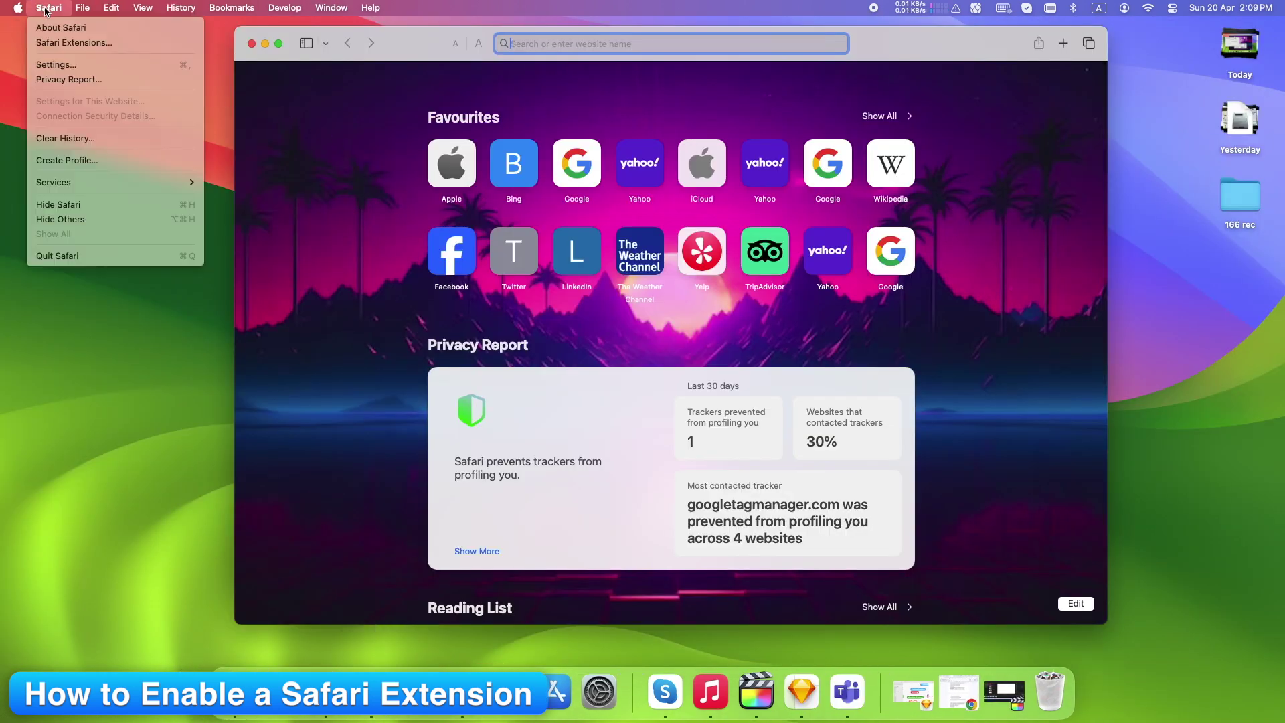
left_click(66, 65)
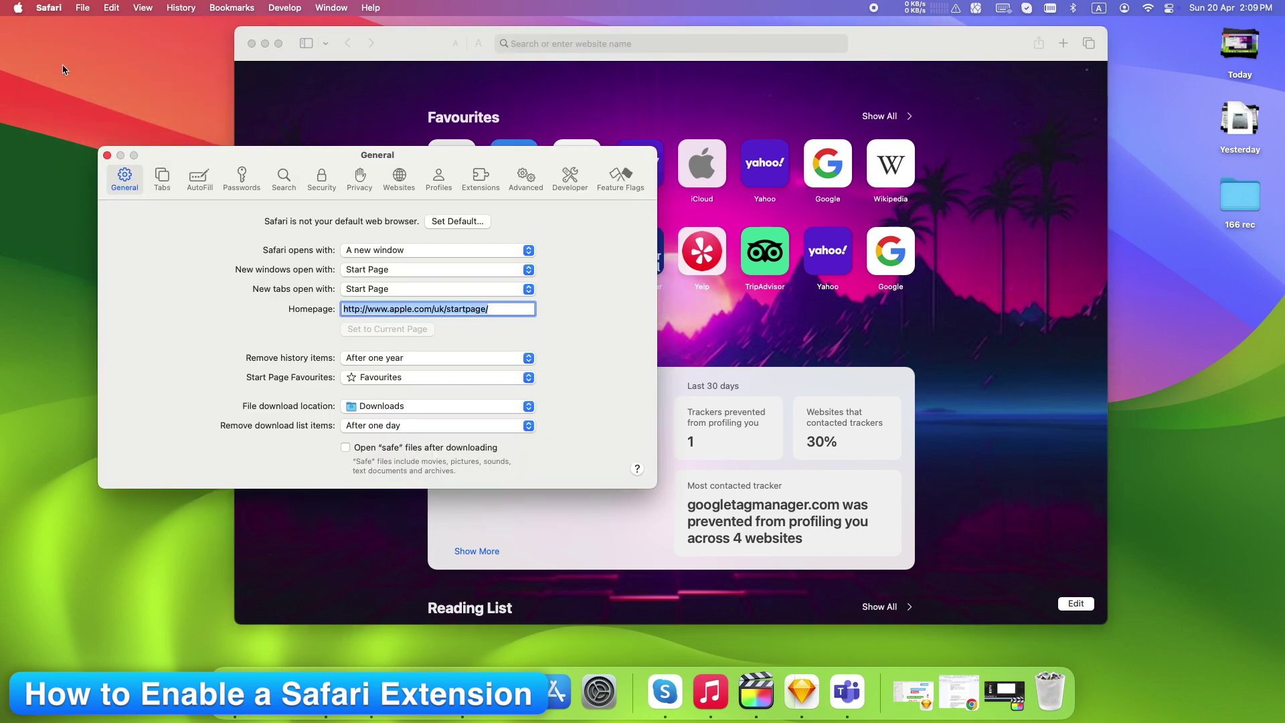
left_click(481, 180)
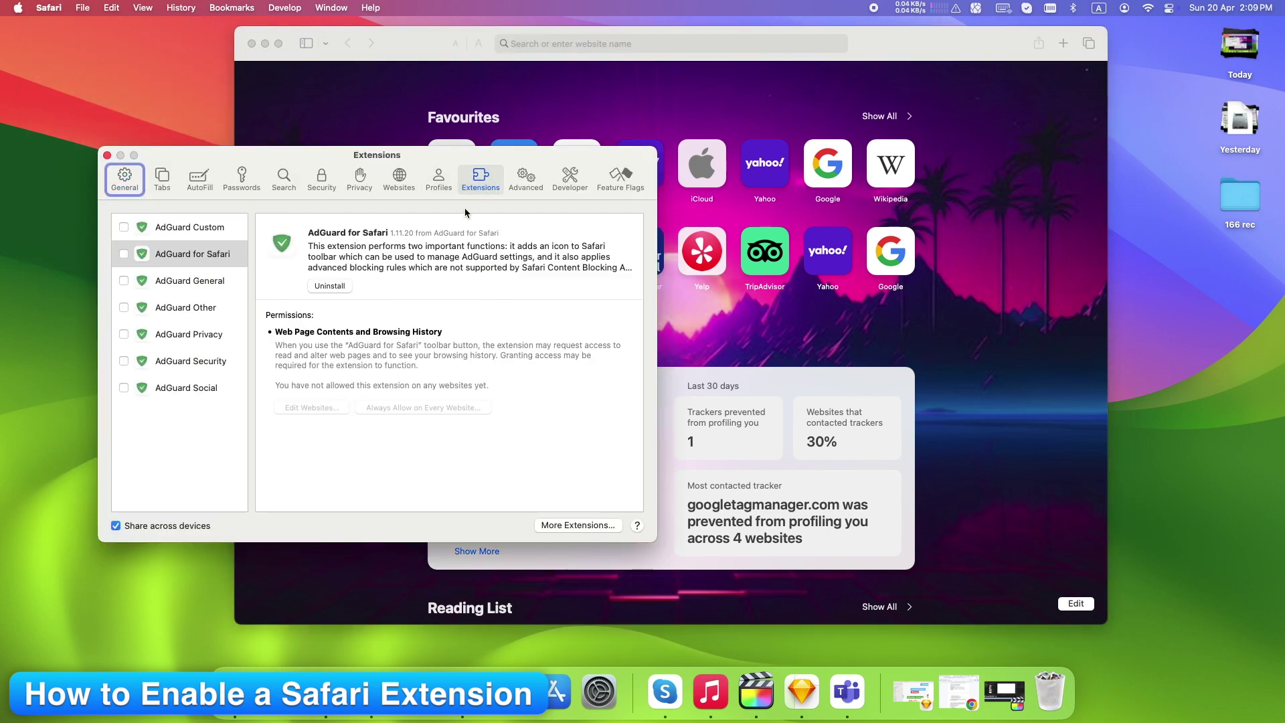
left_click(125, 255)
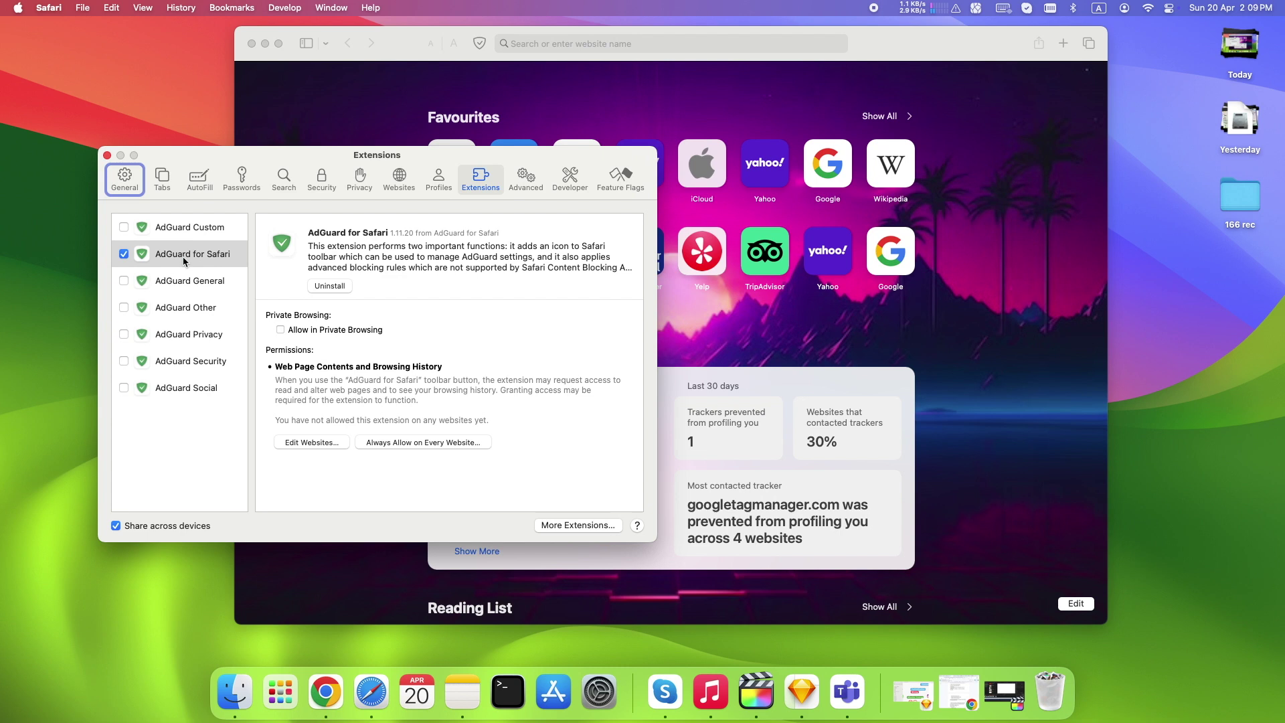
Allow AdGuard for Safari in Private Browsing and keep other websites set to Ask.
left_click(291, 331)
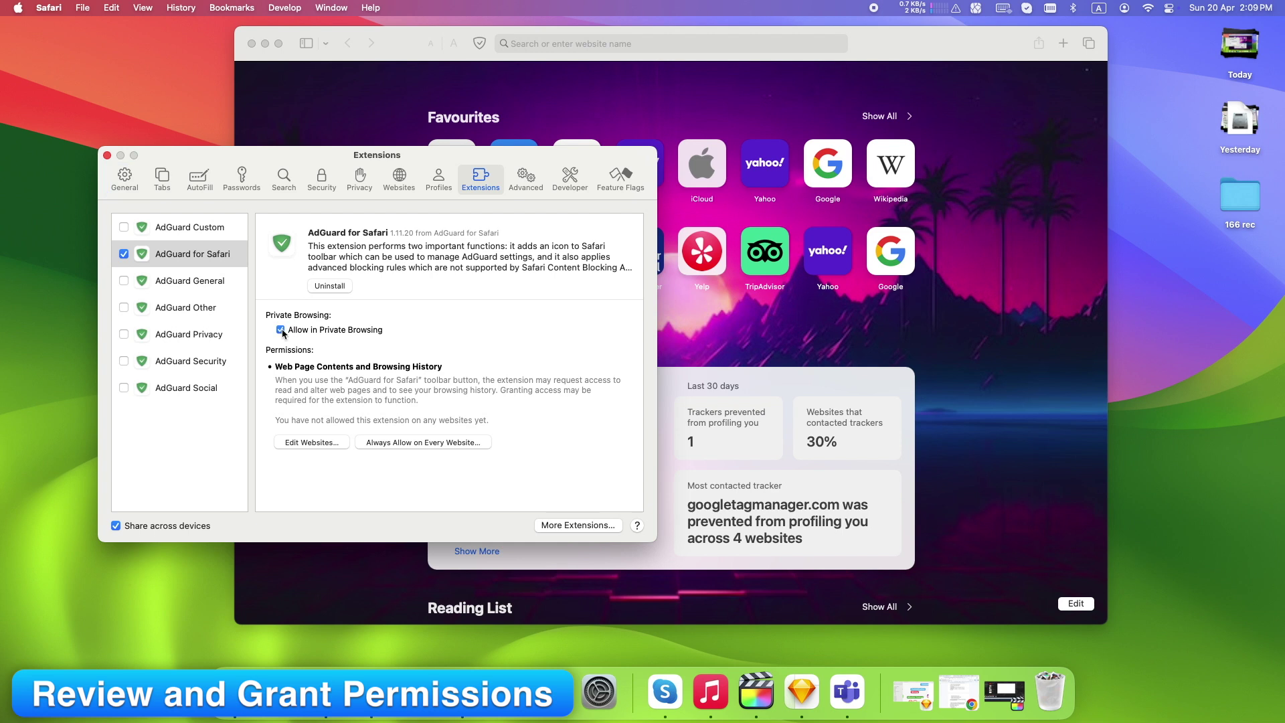
left_click(297, 444)
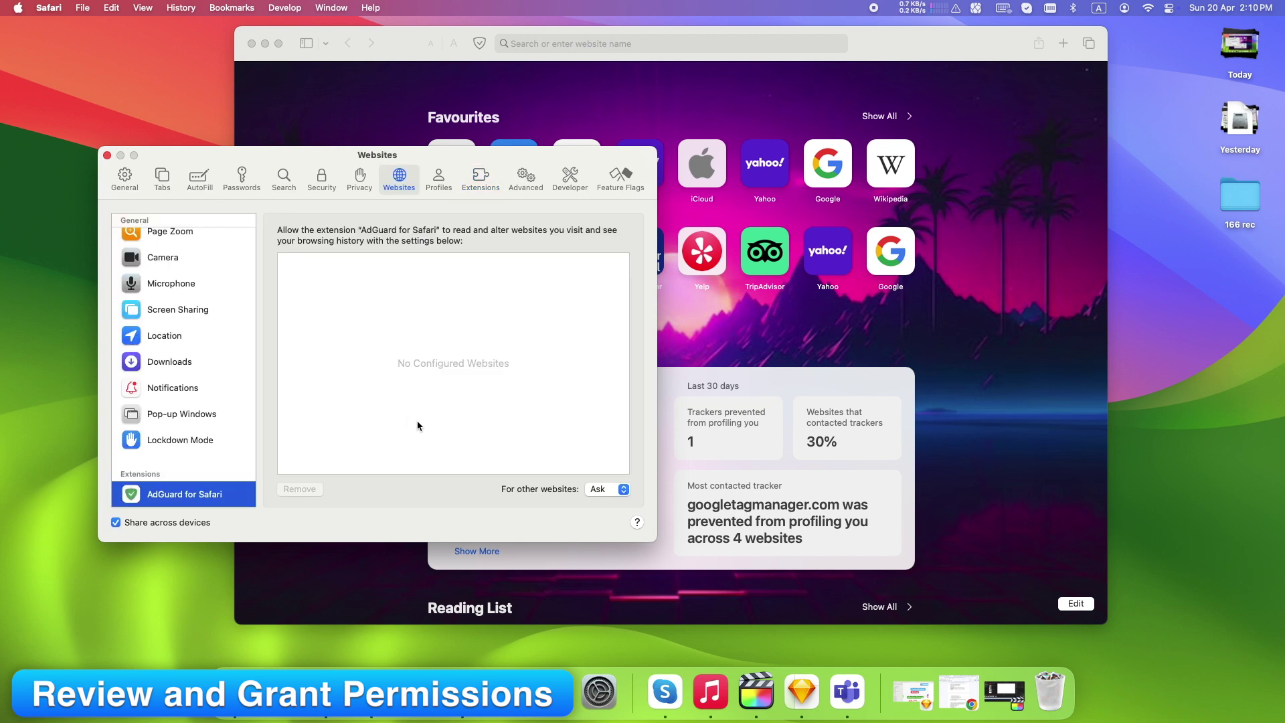
left_click(619, 489)
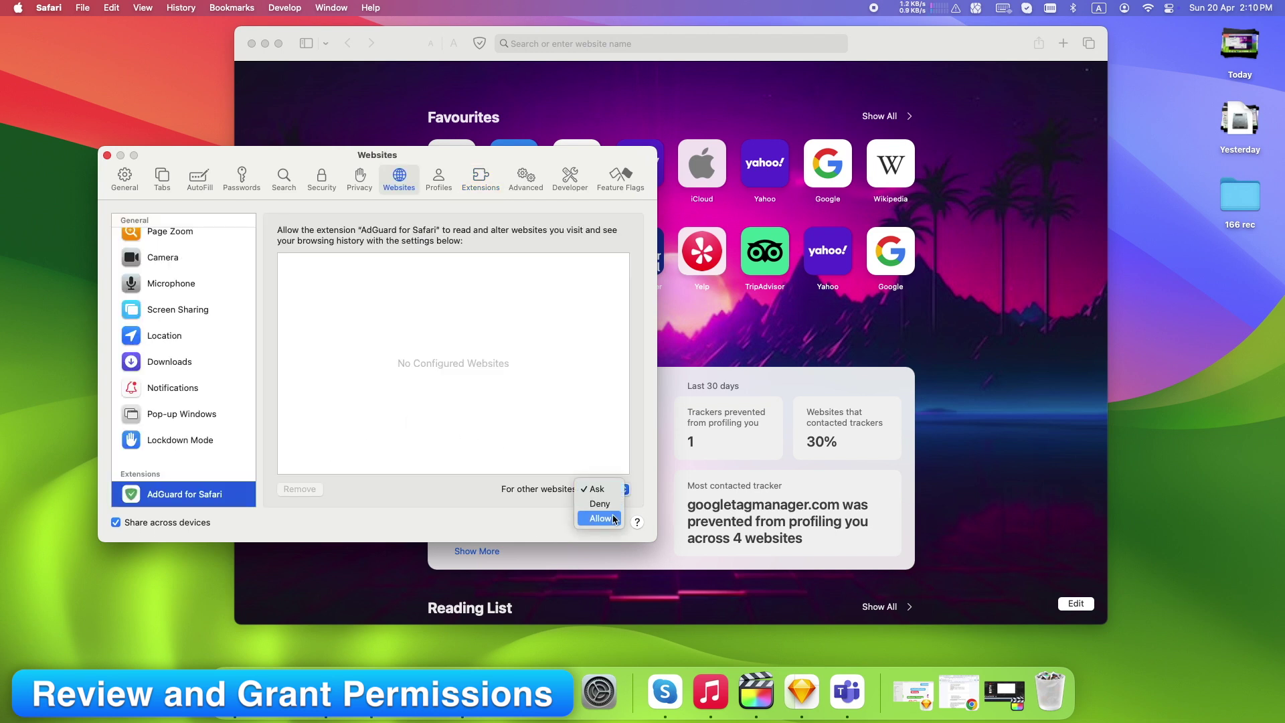
left_click(509, 478)
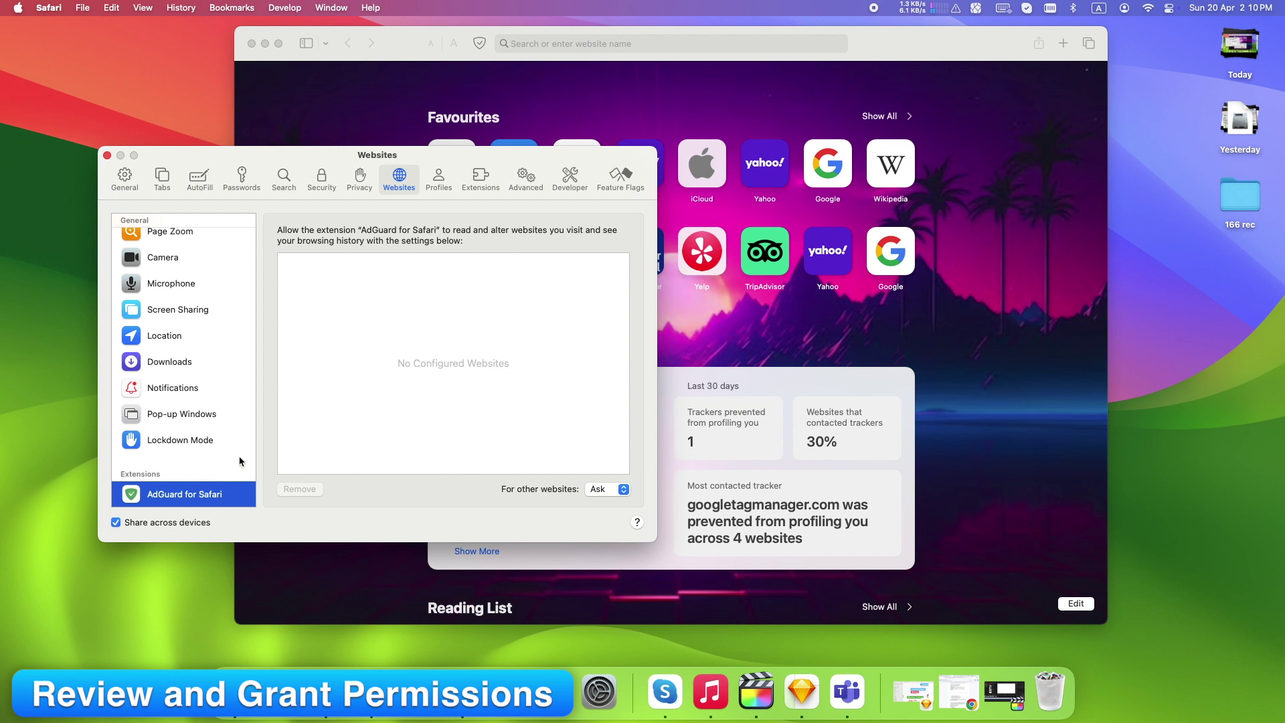
left_click(179, 442)
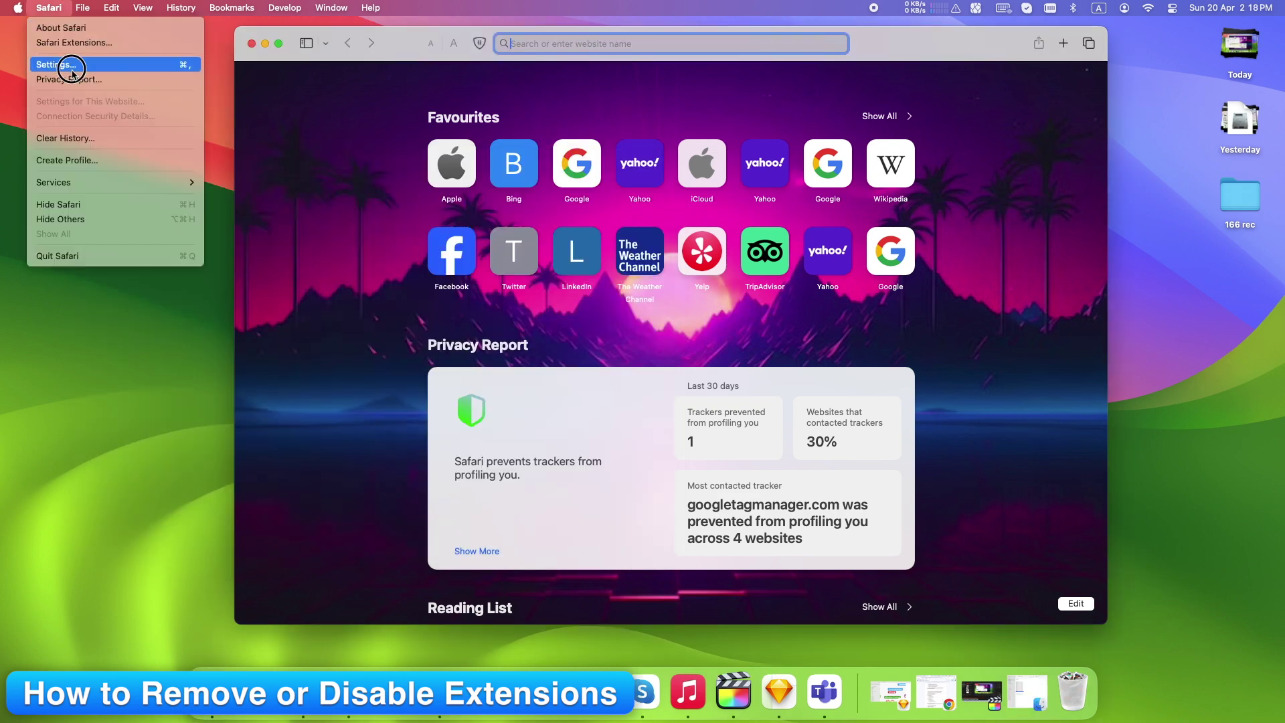
Disable AdGuard for Safari in the Extensions settings and start uninstalling it.
left_click(70, 60)
left_click(466, 185)
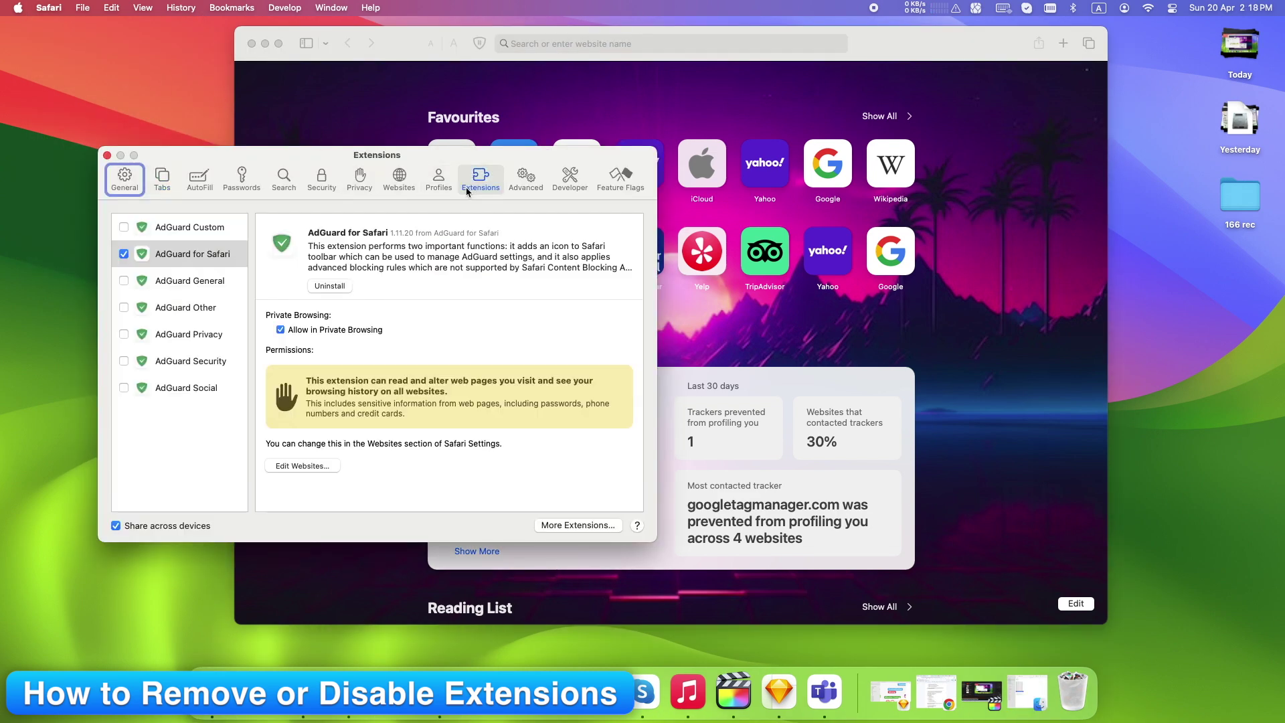
left_click(124, 254)
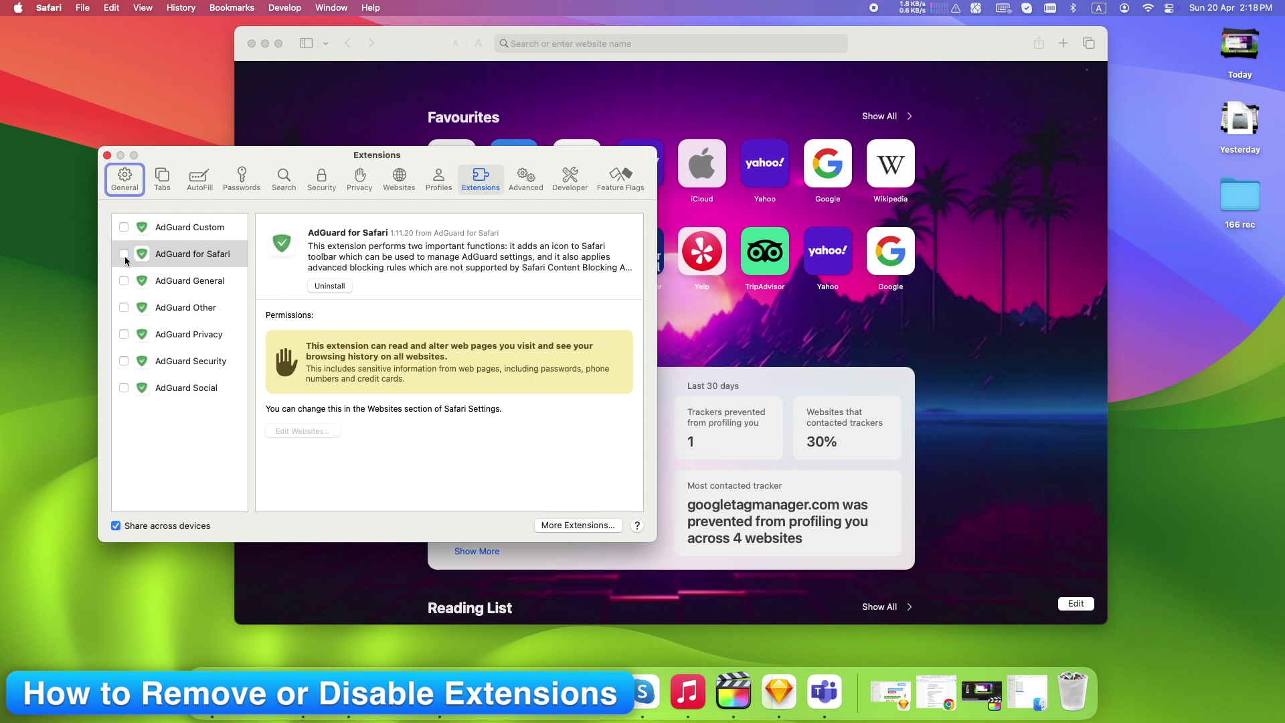
left_click(324, 288)
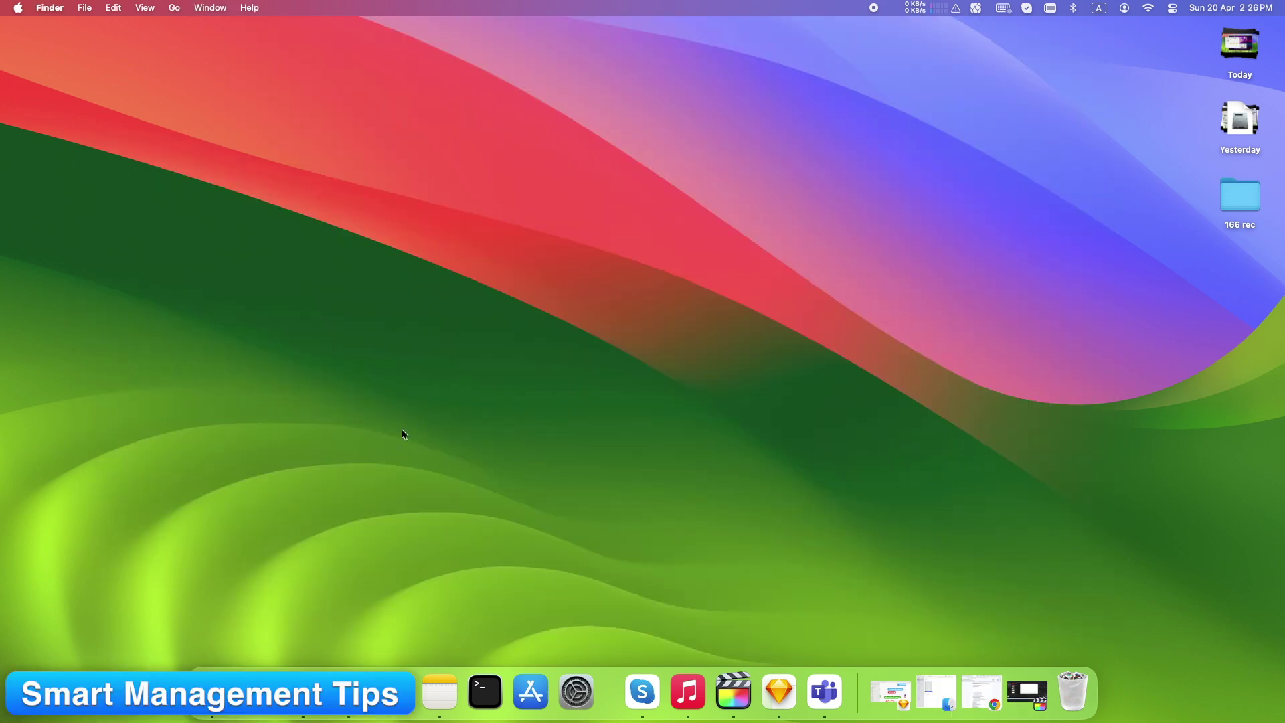
Customise Safari's toolbar by adding the Bookmarks, Print and Mail items.
left_click(346, 697)
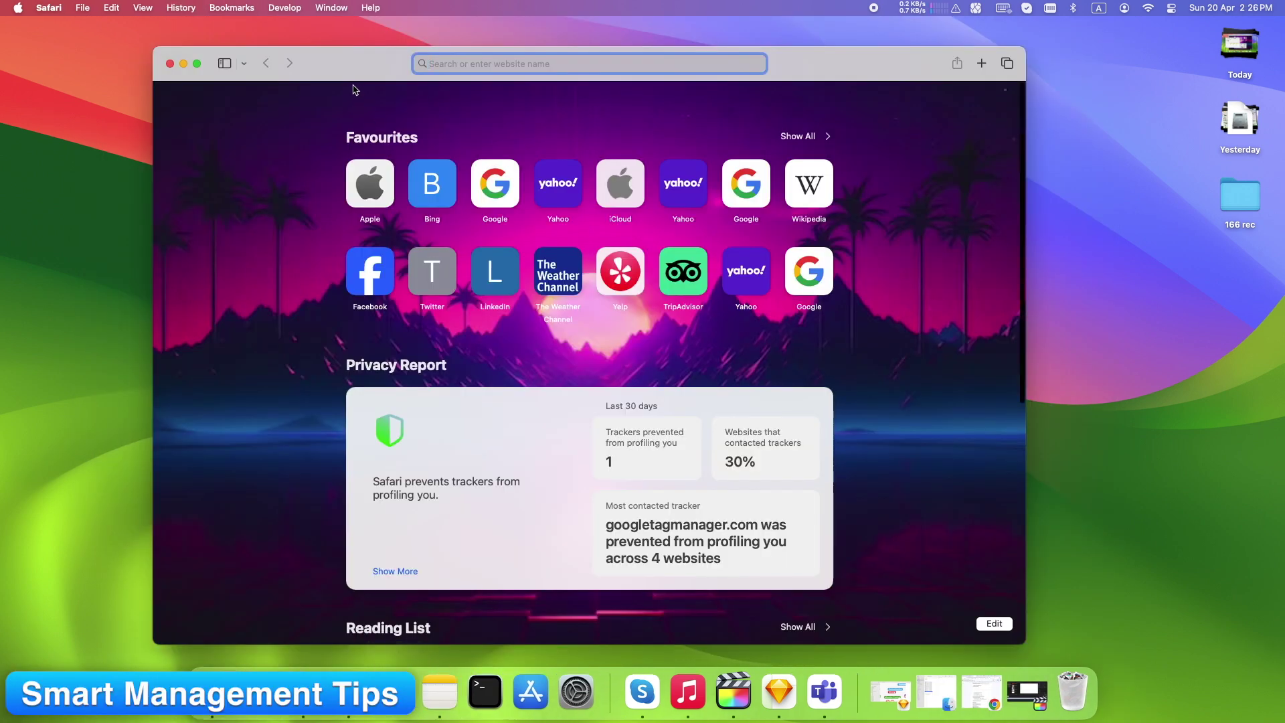
left_click(341, 59)
right_click(341, 59)
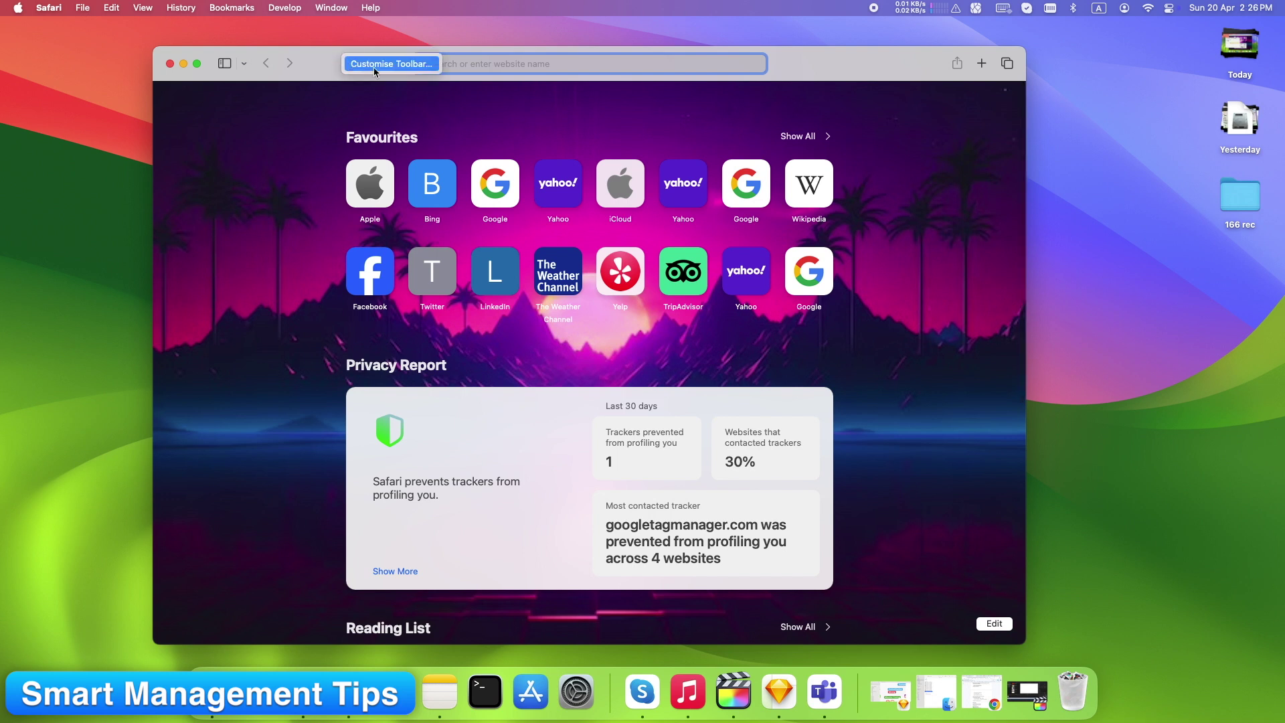
left_click(373, 67)
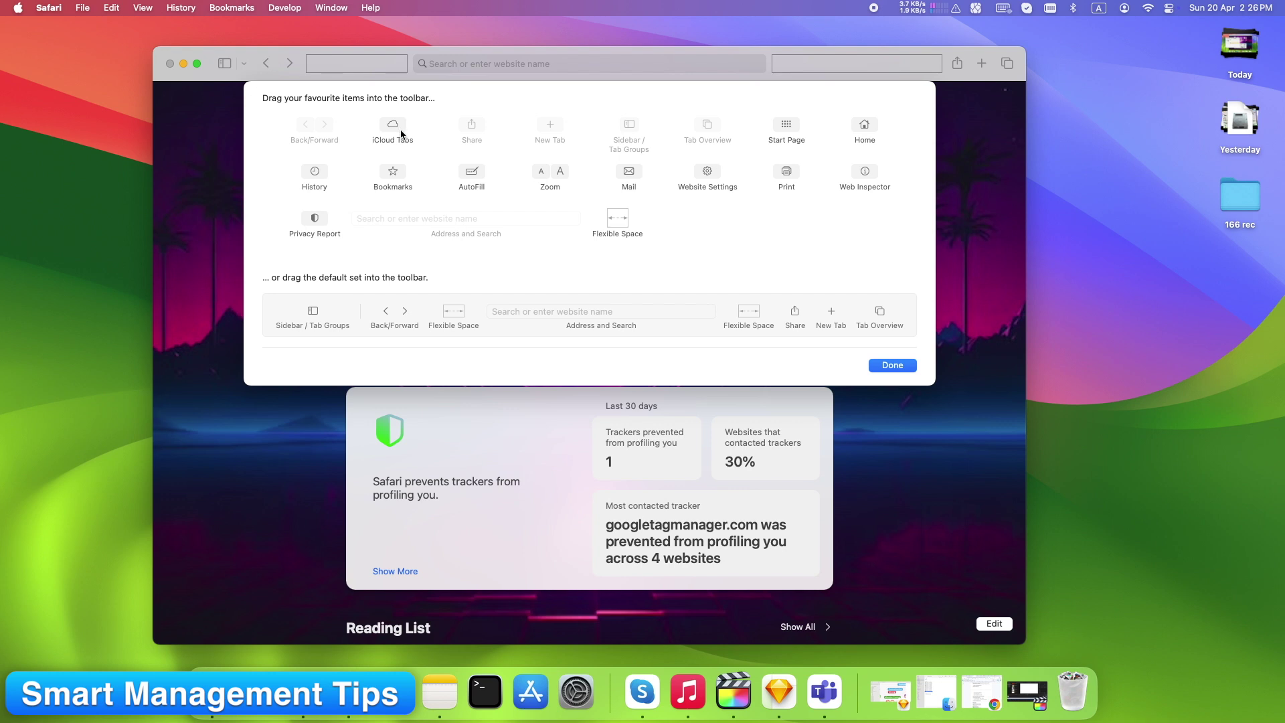
left_click(393, 175)
left_click_drag(393, 175, 403, 65)
left_click_drag(786, 172, 778, 63)
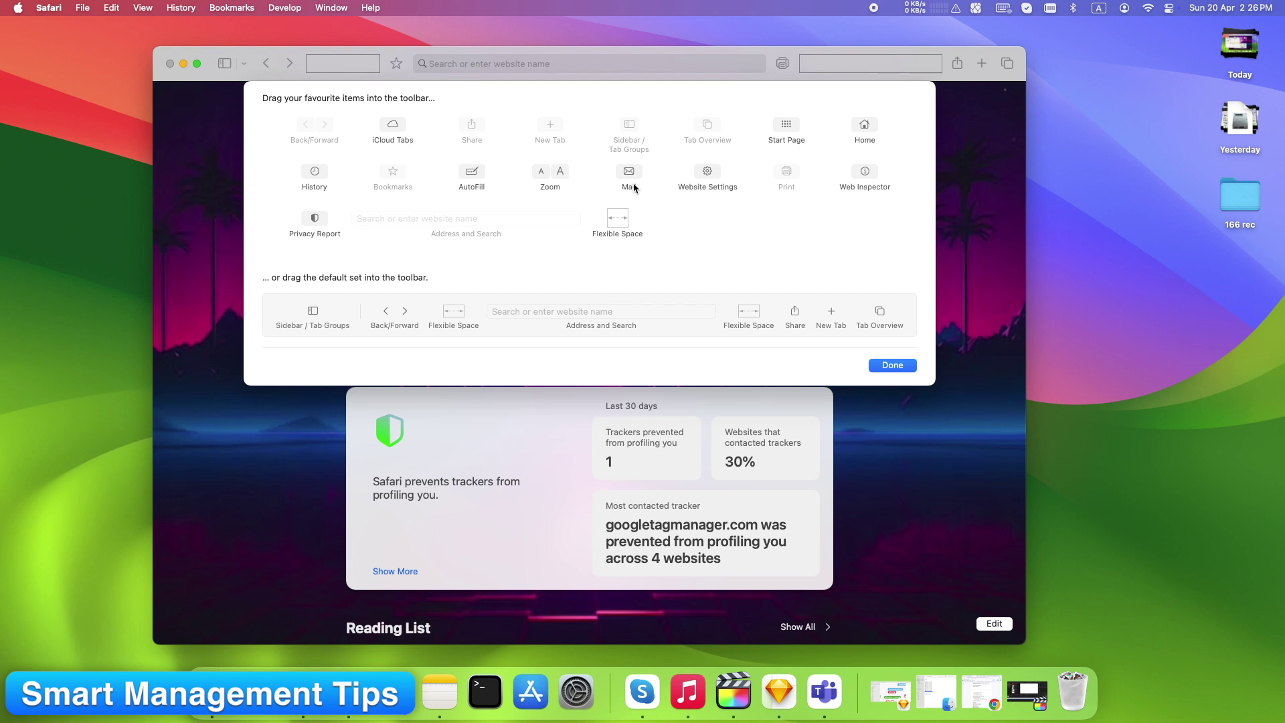
left_click_drag(630, 173, 789, 63)
left_click_drag(789, 63, 790, 63)
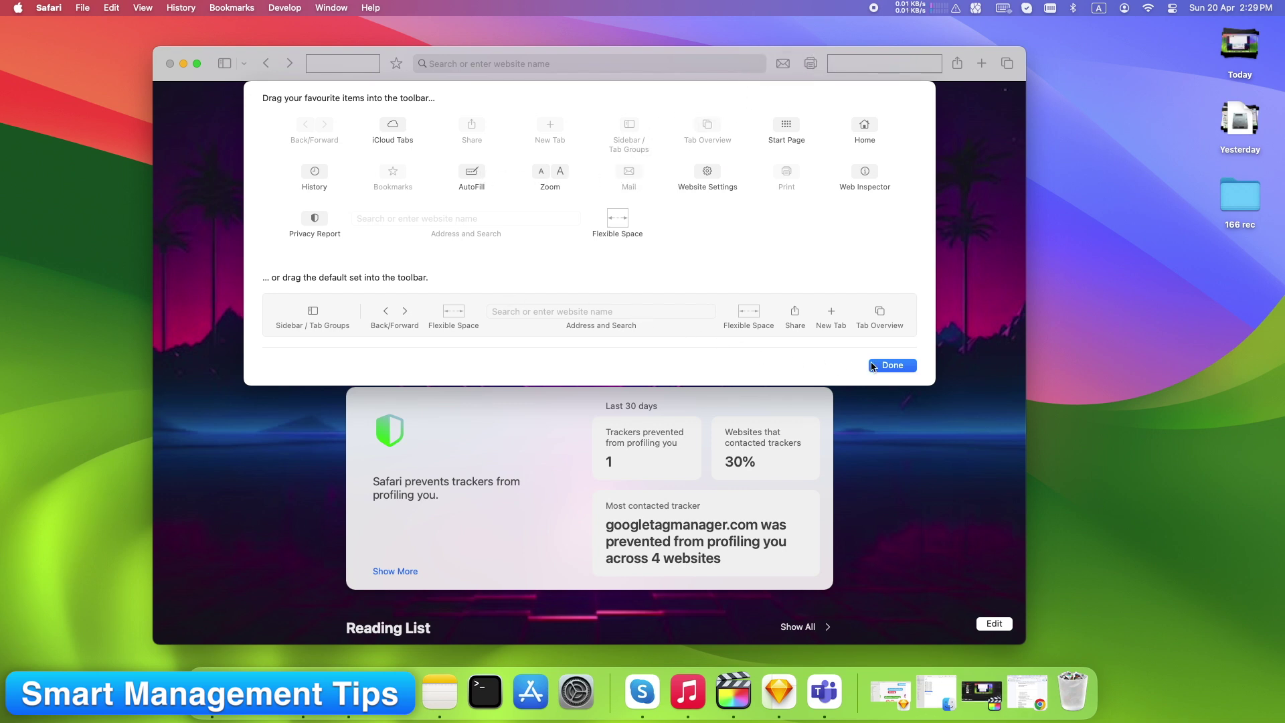
left_click(892, 365)
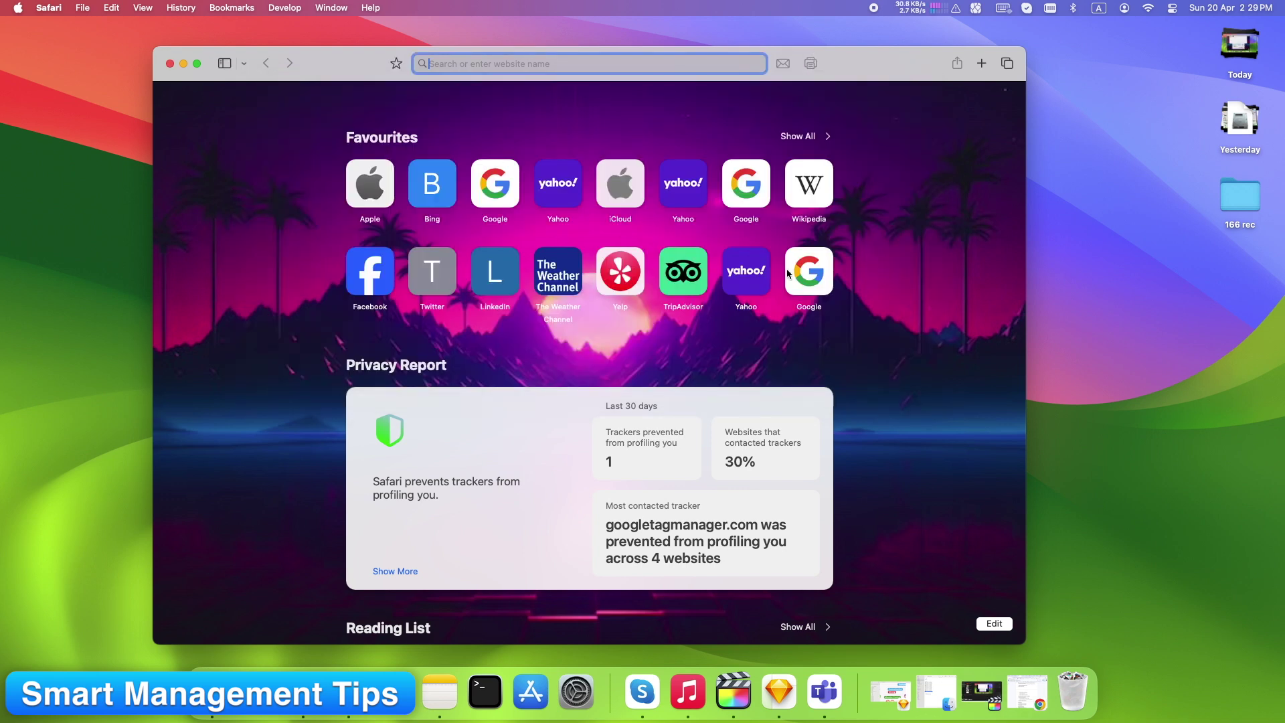
Close the Safari window and open the Keyboard pane in System Settings.
left_click(170, 63)
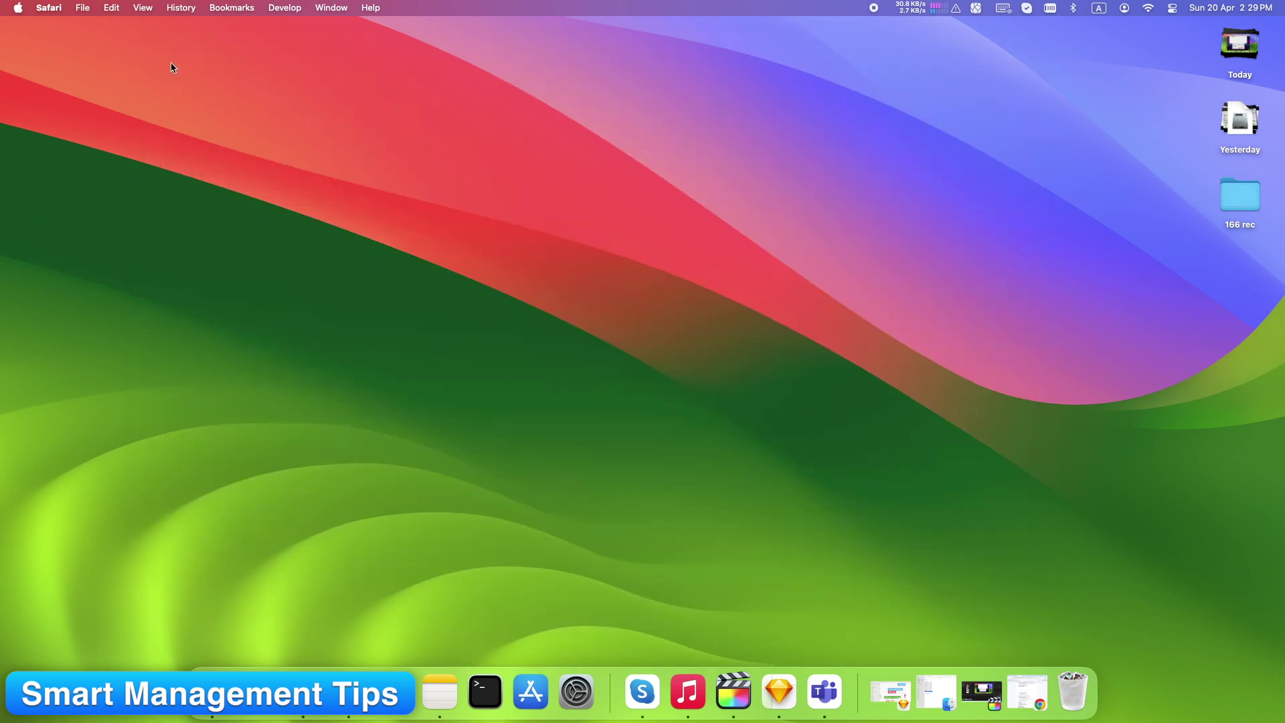
left_click(577, 688)
scroll(561, 517, "down", 3)
left_click(528, 610)
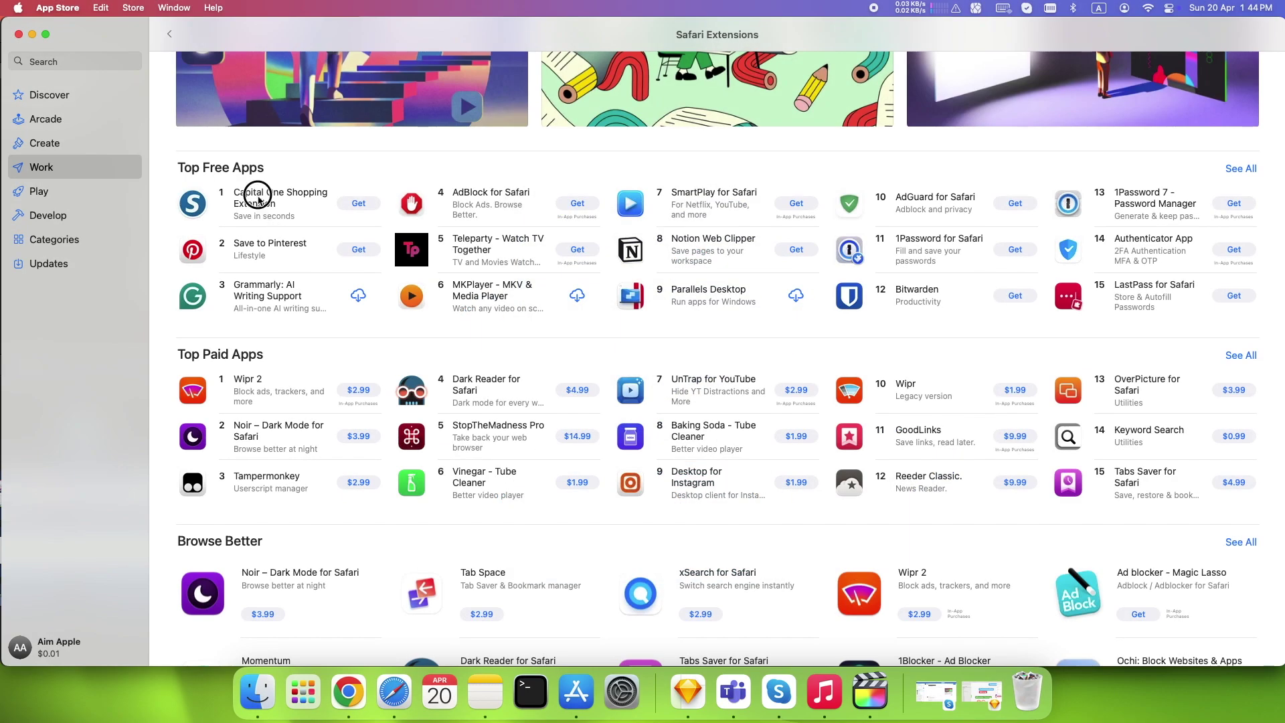
Open the Capital One Shopping Extension page, then enable AdGuard Custom in Safari.
left_click(265, 204)
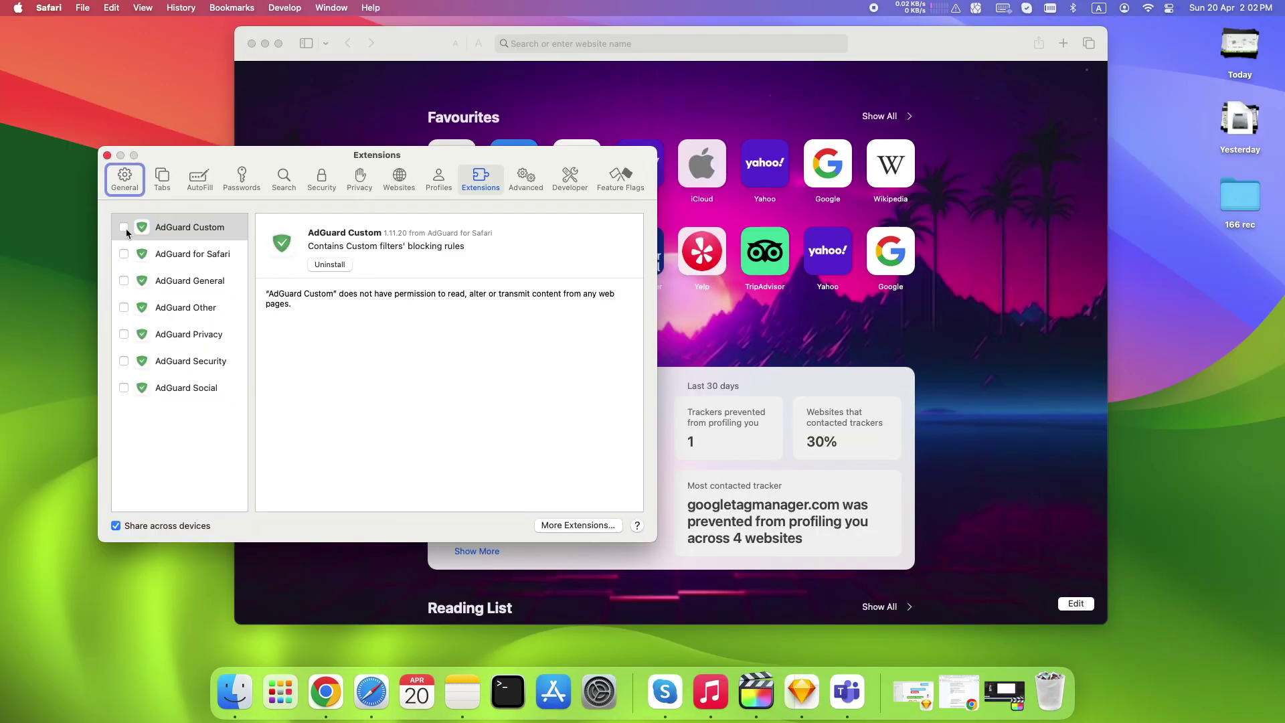
left_click(124, 228)
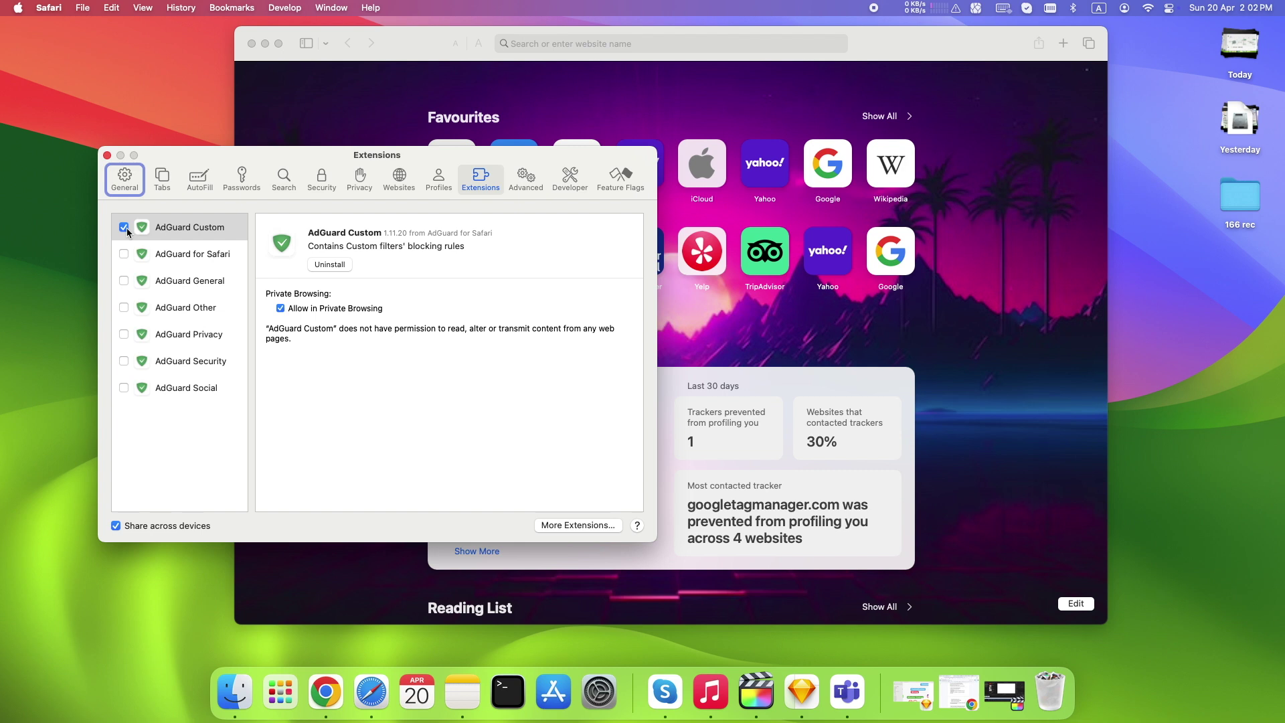